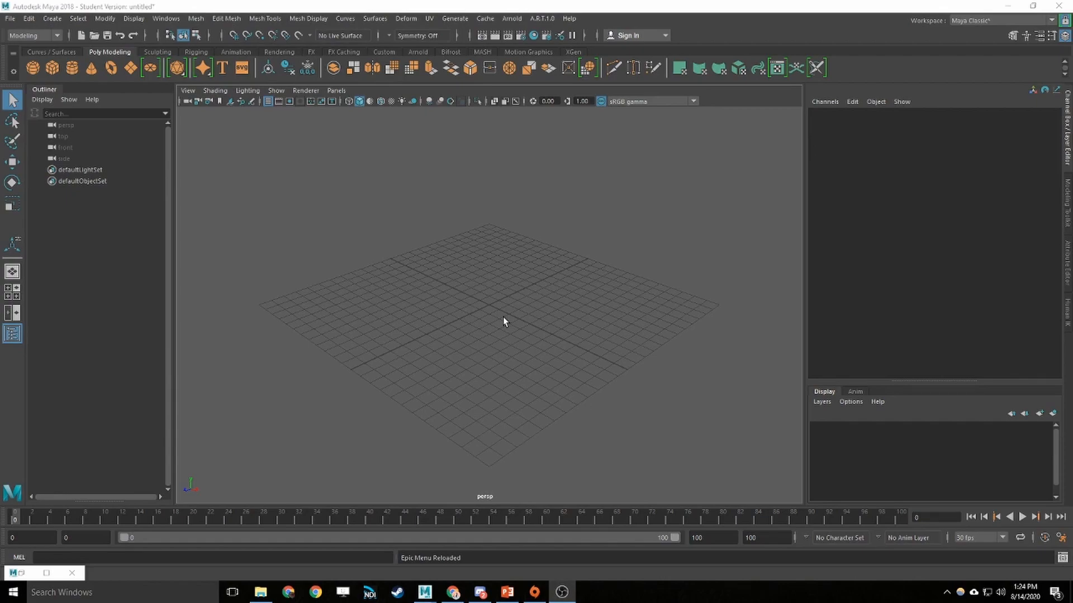
# Review the Part 3 and Part 4 title slides in PowerPoint and return to Maya
pyautogui.click(507, 592)
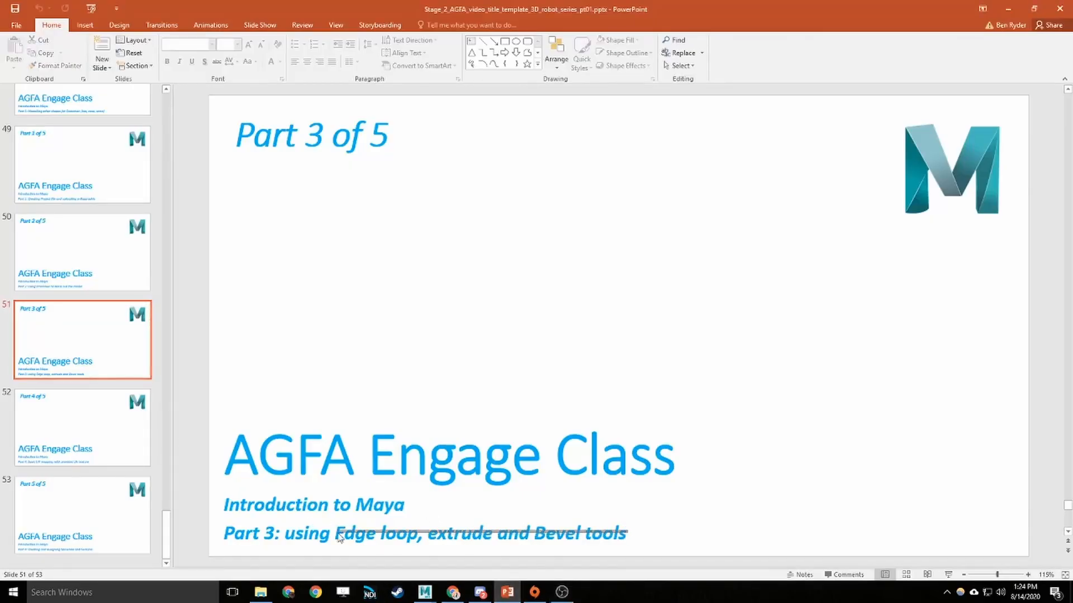
pyautogui.click(124, 408)
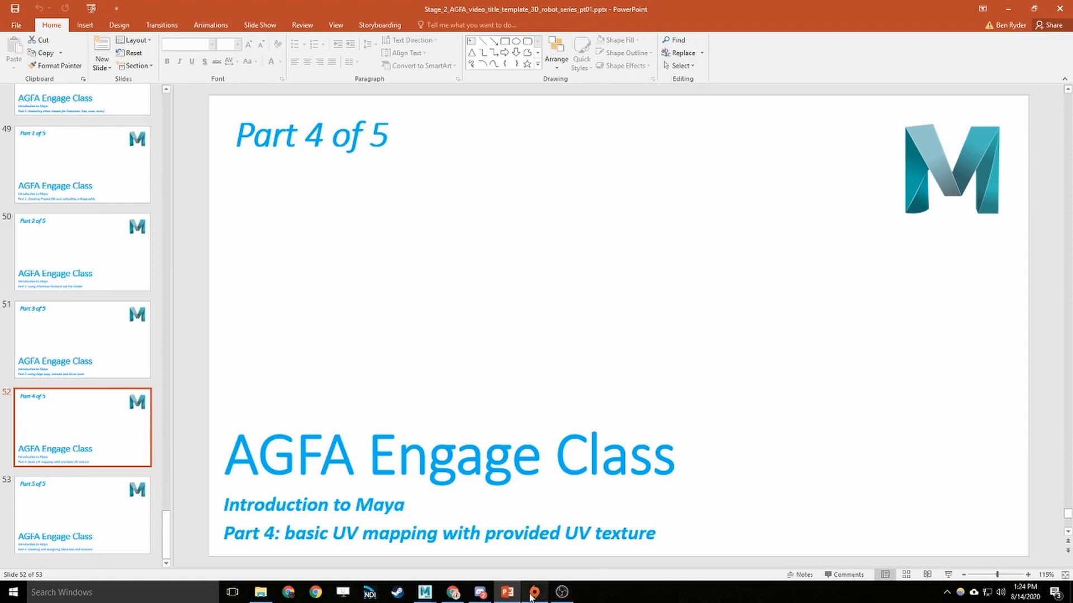
pyautogui.click(424, 592)
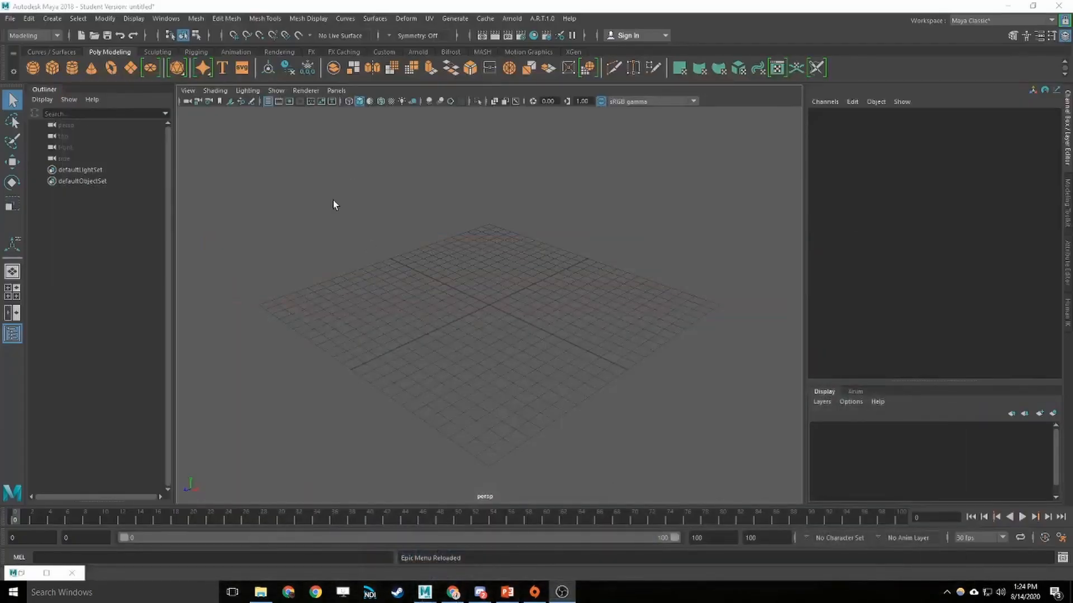
# Set the project to AGFA_ENGAGE_sword2, located in the instructor's Maya Projects folder under 2020\Engage AGFA on the X: share
pyautogui.click(10, 19)
pyautogui.click(29, 19)
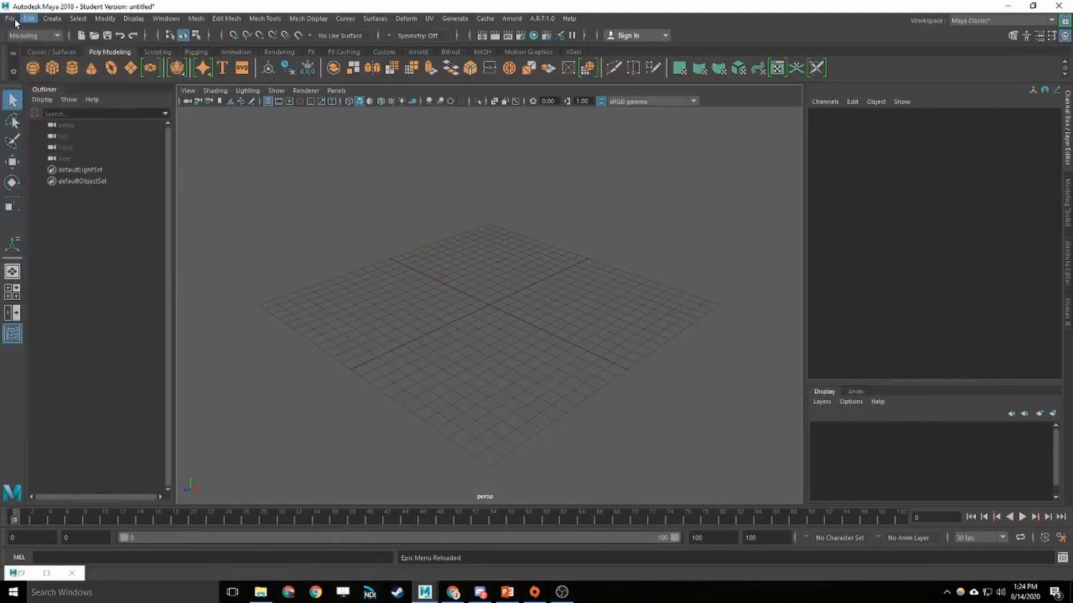
pyautogui.click(11, 19)
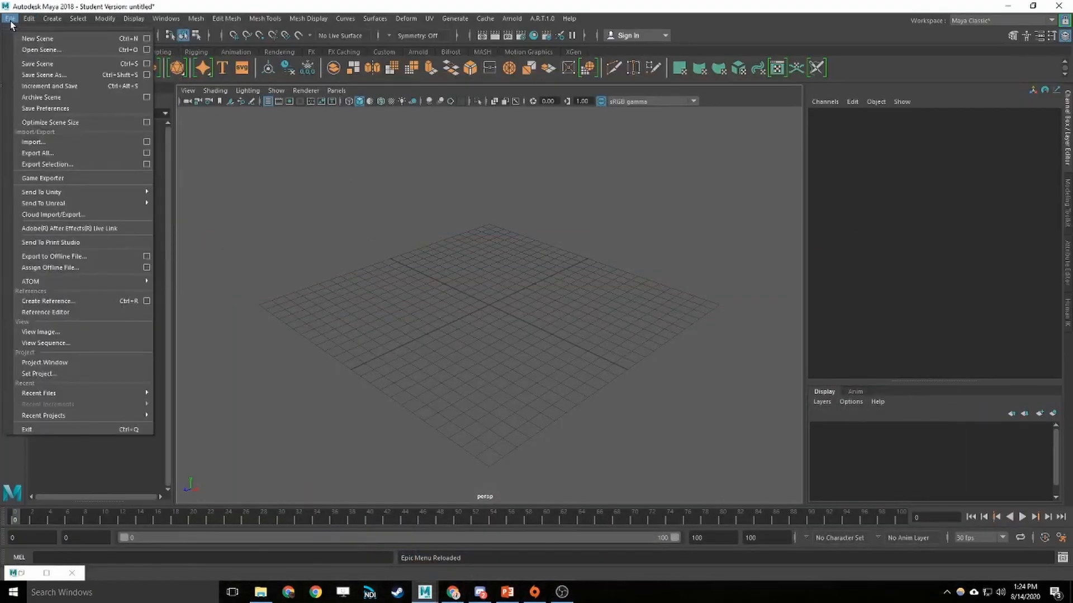
pyautogui.click(92, 374)
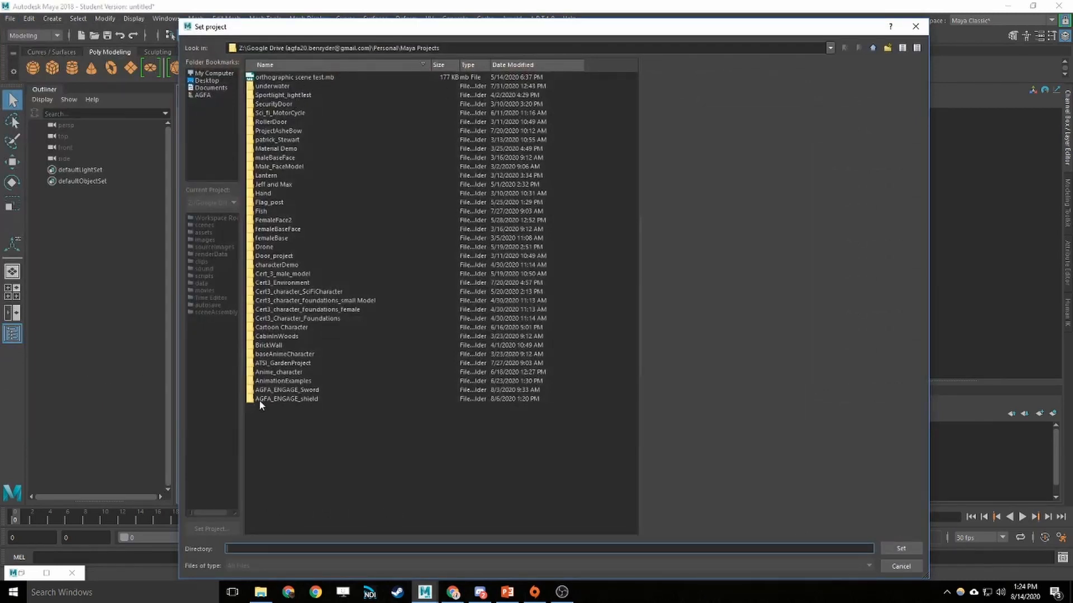
pyautogui.click(210, 89)
pyautogui.click(220, 75)
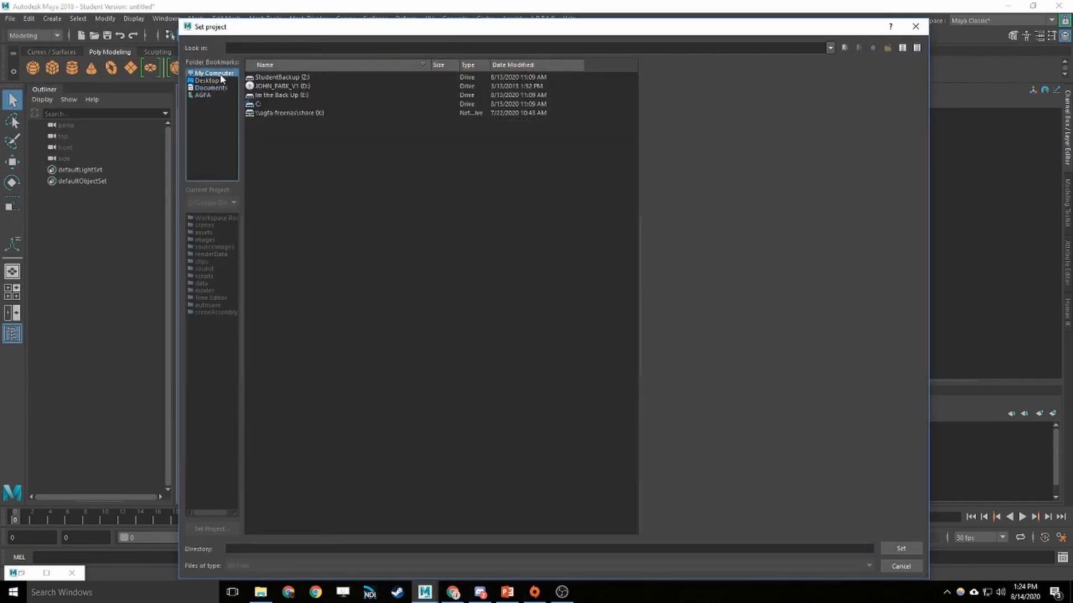
pyautogui.doubleClick(275, 113)
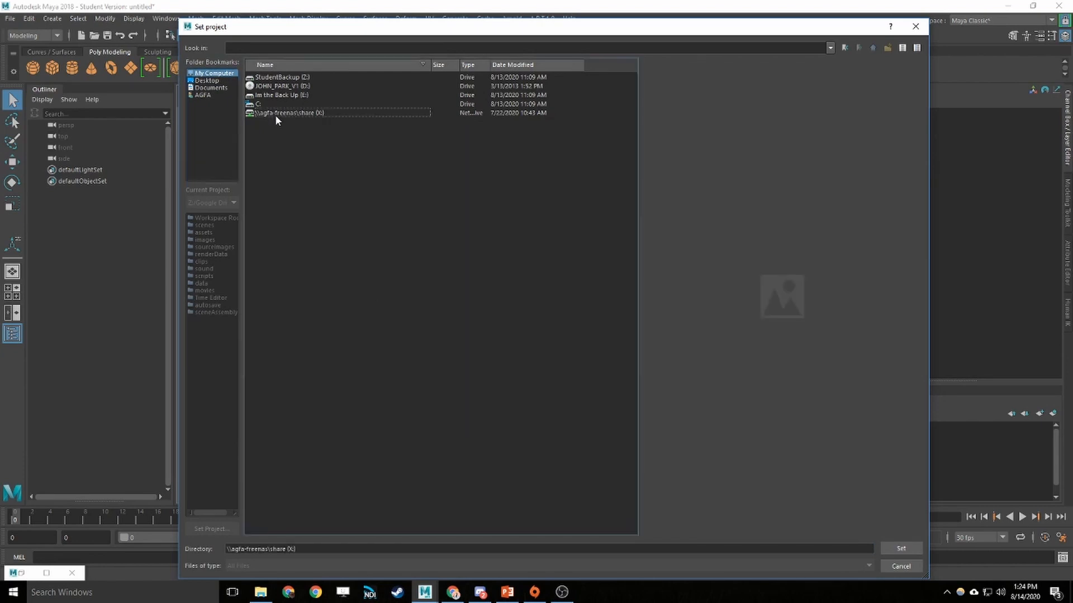
pyautogui.doubleClick(262, 177)
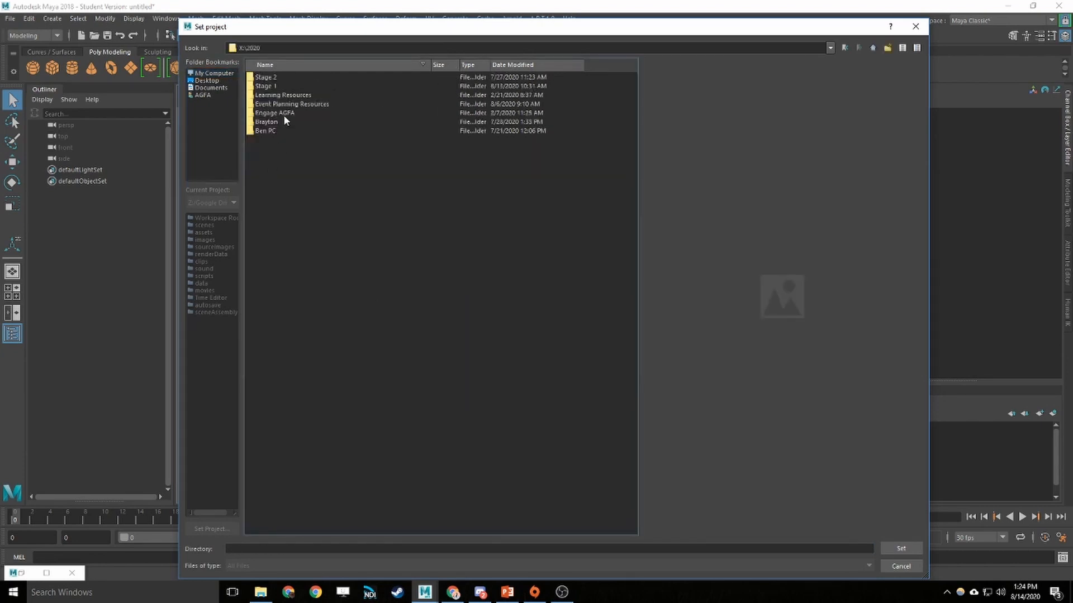
pyautogui.doubleClick(277, 114)
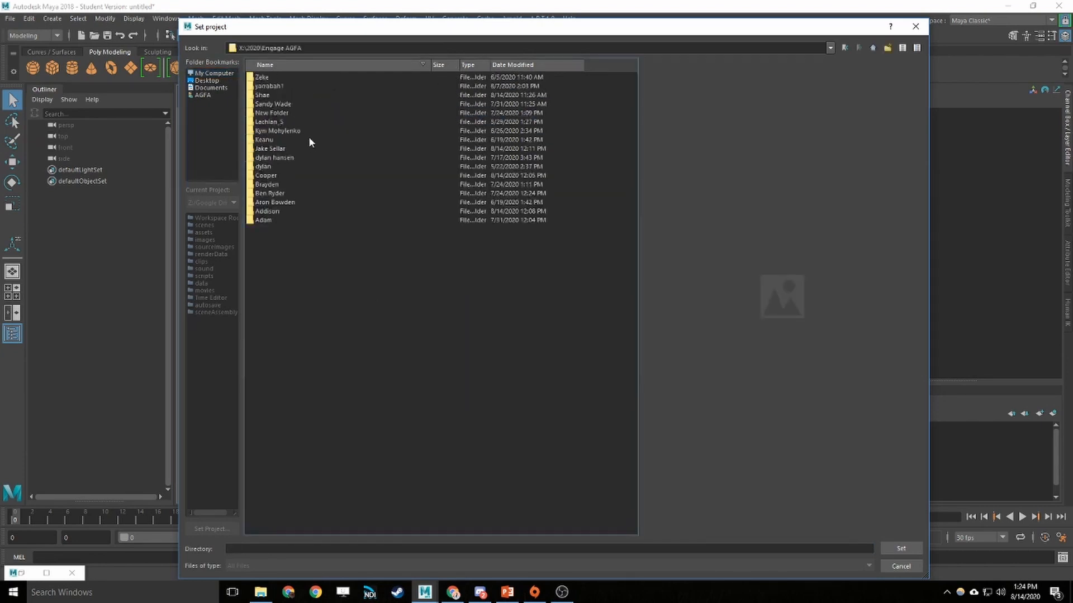
pyautogui.doubleClick(277, 195)
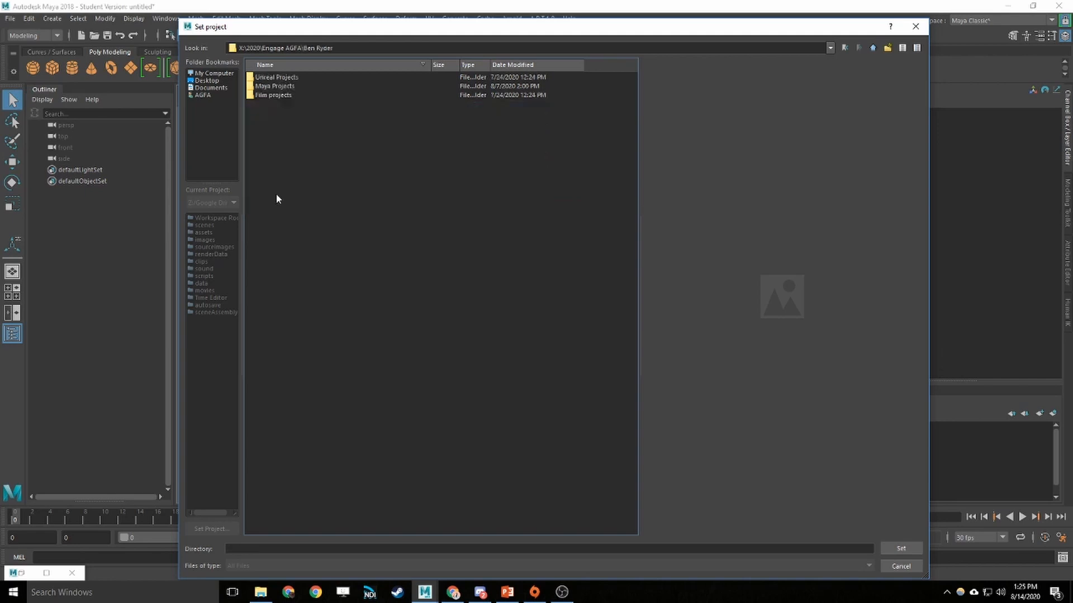
pyautogui.doubleClick(285, 87)
pyautogui.click(290, 87)
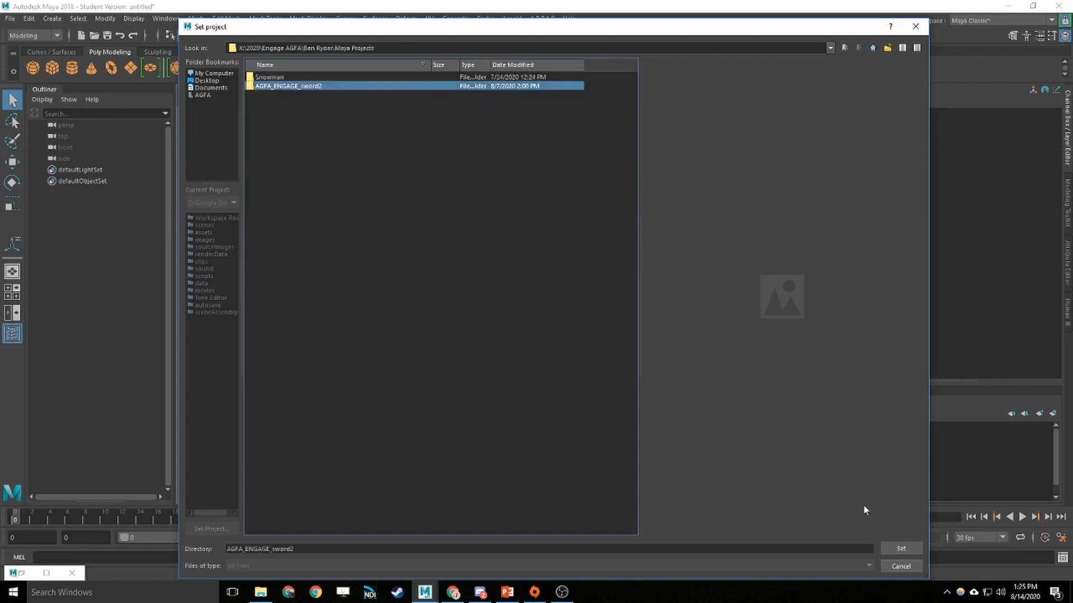
pyautogui.click(897, 546)
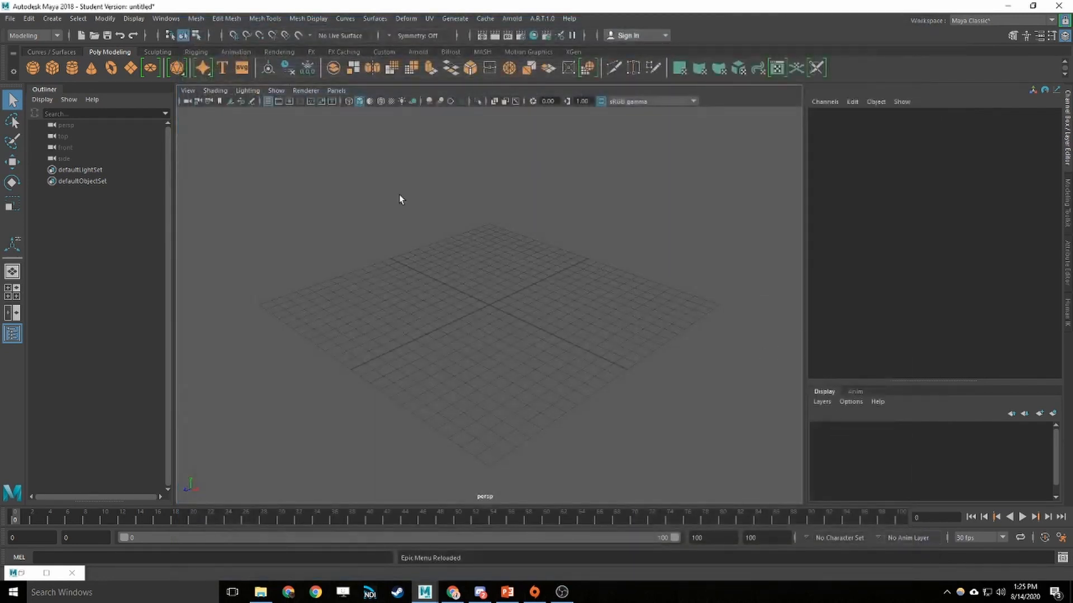
# Open the scene sword2.mb without saving the untitled scene
pyautogui.click(10, 19)
pyautogui.click(25, 37)
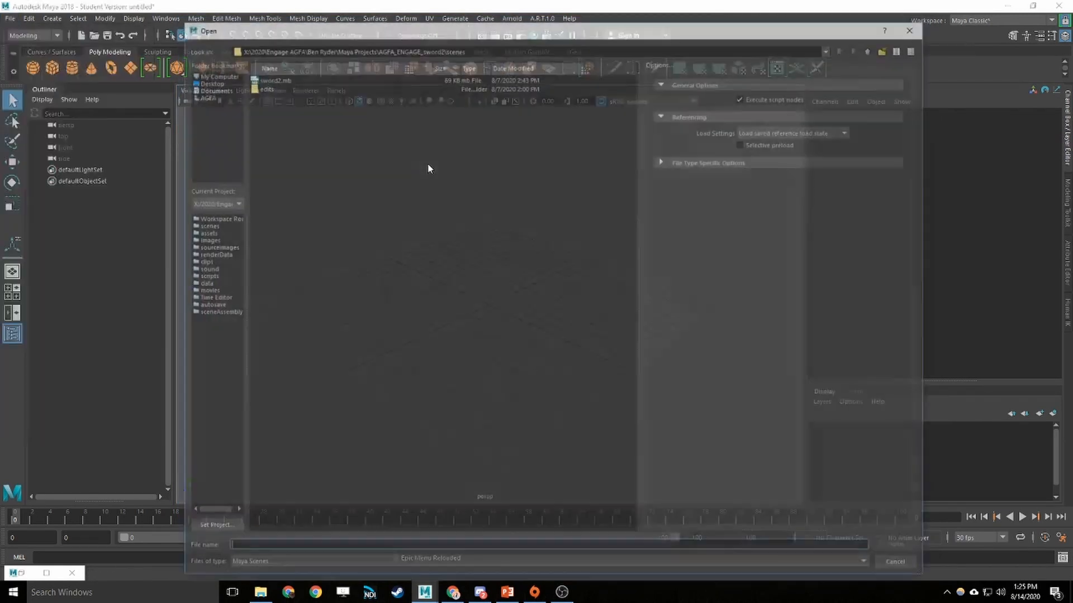
pyautogui.click(282, 81)
pyautogui.click(896, 545)
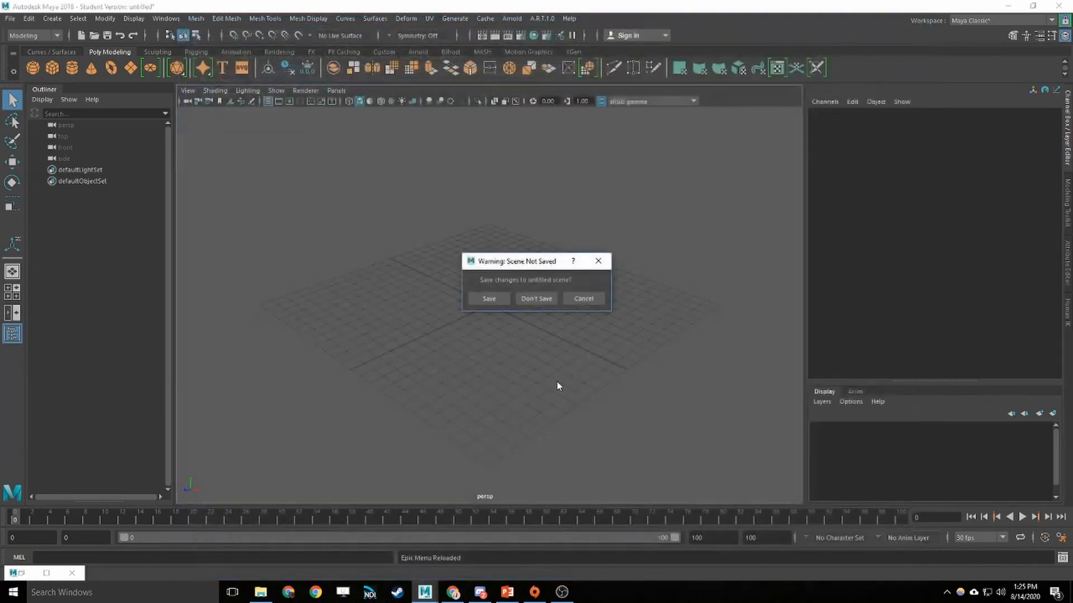
pyautogui.click(536, 298)
pyautogui.click(510, 307)
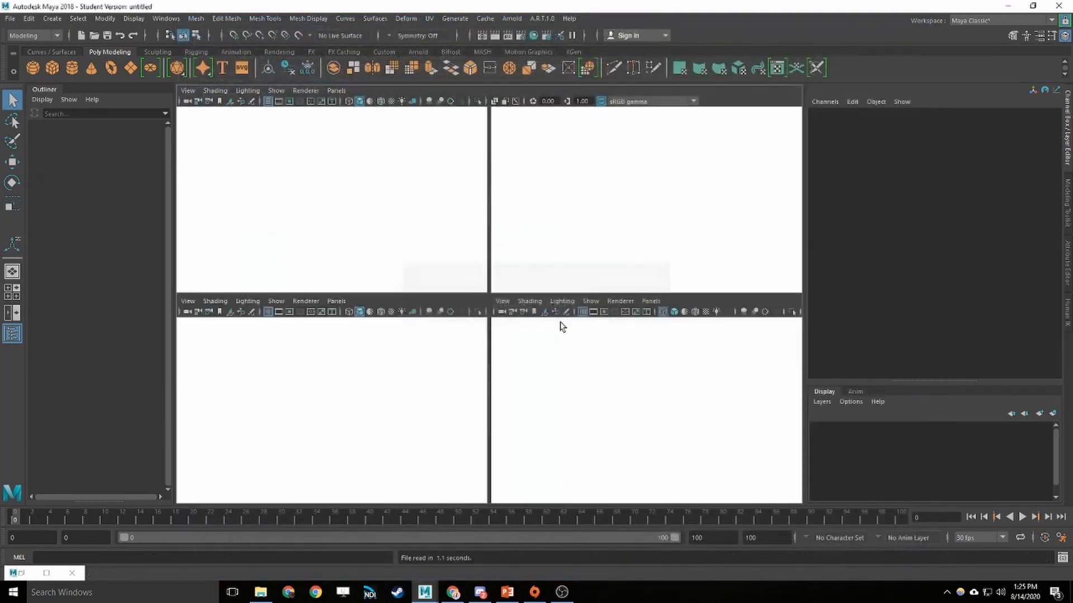
# Examine the sword's crossguard up close, checking its two separate halves and the seam where they meet
pyautogui.keyDown('alt'); pyautogui.moveTo(532, 251); pyautogui.dragTo(514, 286); pyautogui.keyUp('alt')
pyautogui.click(416, 303)
pyautogui.click(445, 287)
pyautogui.keyDown('alt'); pyautogui.moveTo(447, 292); pyautogui.dragTo(519, 355, button='right'); pyautogui.keyUp('alt')
pyautogui.keyDown('alt'); pyautogui.moveTo(281, 236); pyautogui.dragTo(545, 317, button='middle'); pyautogui.keyUp('alt')
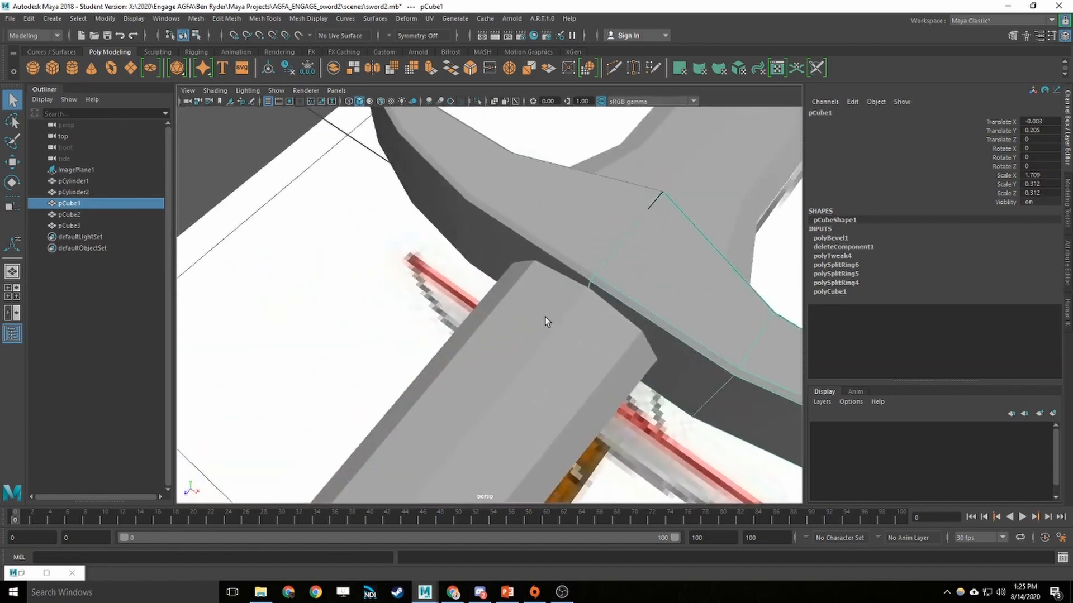
pyautogui.keyDown('alt'); pyautogui.moveTo(544, 317); pyautogui.dragTo(607, 271); pyautogui.keyUp('alt')
pyautogui.keyDown('alt'); pyautogui.moveTo(607, 271); pyautogui.dragTo(532, 277, button='middle'); pyautogui.keyUp('alt')
pyautogui.keyDown('alt'); pyautogui.moveTo(531, 277); pyautogui.dragTo(561, 290); pyautogui.keyUp('alt')
pyautogui.click(438, 244)
pyautogui.click(534, 266)
pyautogui.click(435, 270)
pyautogui.click(517, 275)
# Select both halves of the crossguard, pCube1 and pCube3, and combine them into one mesh
pyautogui.click(435, 291)
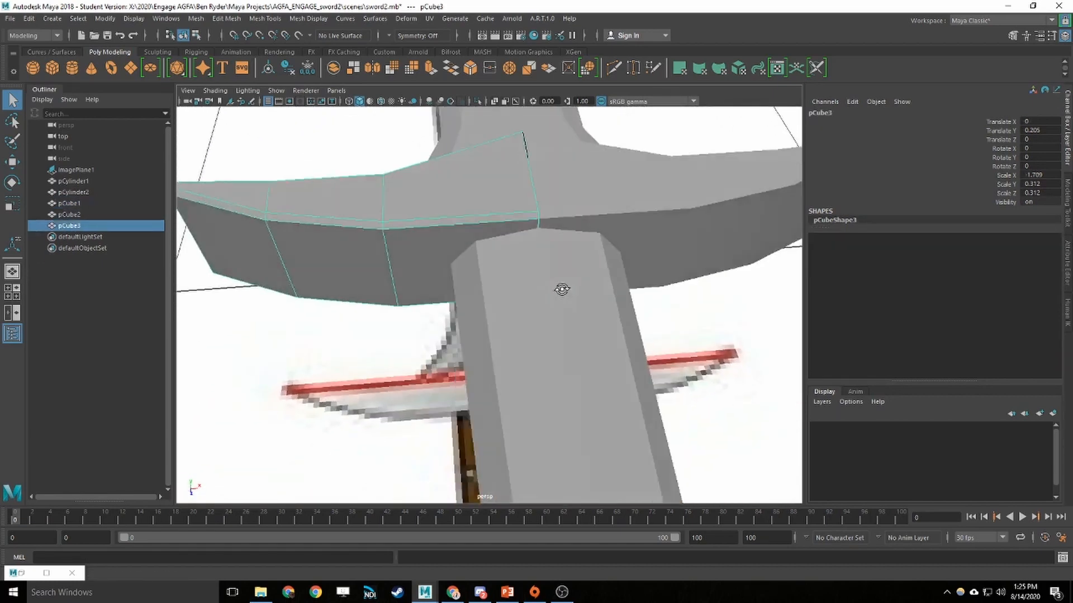
pyautogui.keyDown('shift'); pyautogui.click(700, 248); pyautogui.keyUp('shift')
pyautogui.keyDown('alt'); pyautogui.moveTo(700, 248); pyautogui.dragTo(667, 247); pyautogui.keyUp('alt')
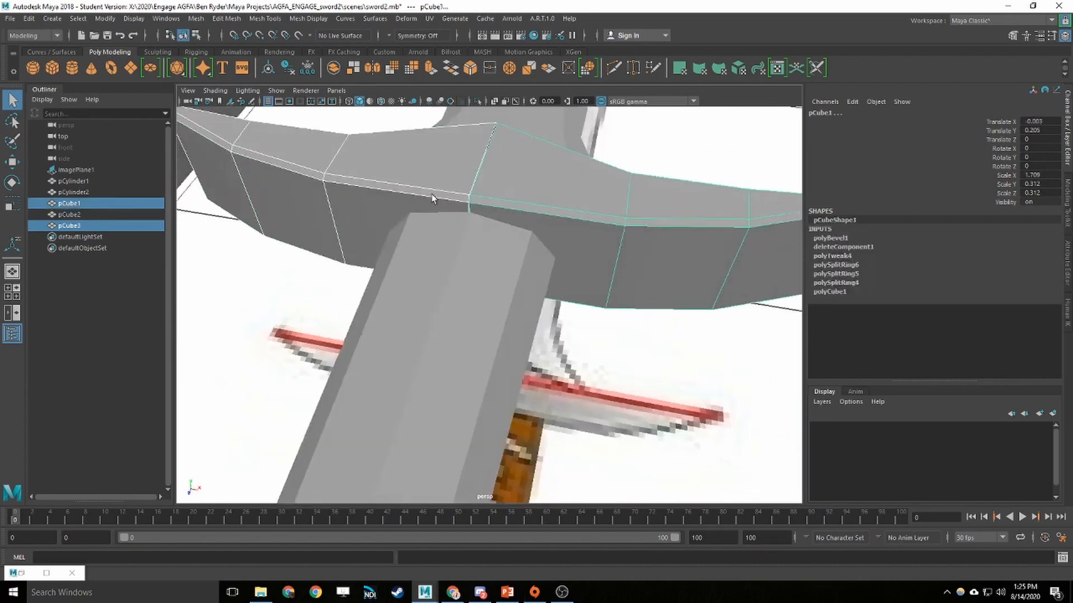
pyautogui.keyDown('alt'); pyautogui.moveTo(479, 192); pyautogui.dragTo(541, 291, button='right'); pyautogui.keyUp('alt')
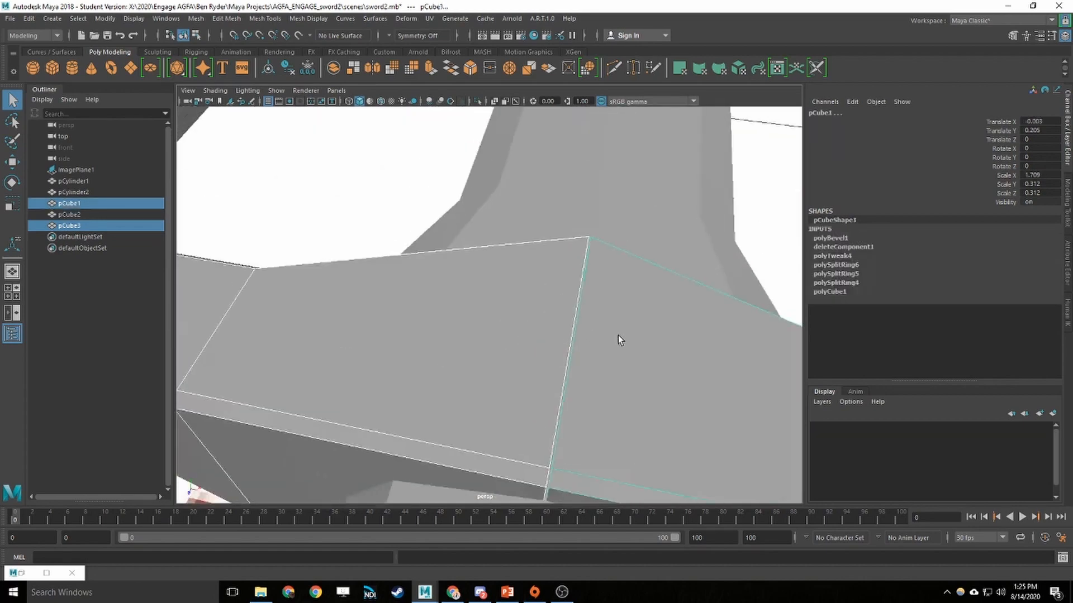
pyautogui.keyDown('alt'); pyautogui.moveTo(618, 336); pyautogui.dragTo(591, 323); pyautogui.keyUp('alt')
pyautogui.press('f')
pyautogui.keyDown('alt'); pyautogui.moveTo(516, 362); pyautogui.dragTo(557, 272, button='middle'); pyautogui.keyUp('alt')
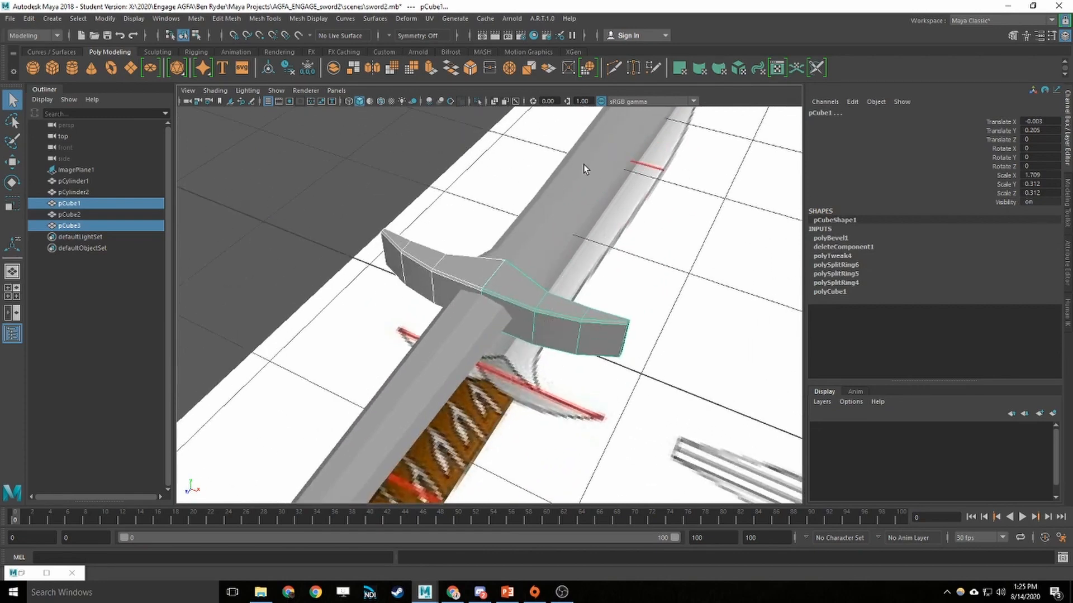
pyautogui.scroll(5, 481, 276)
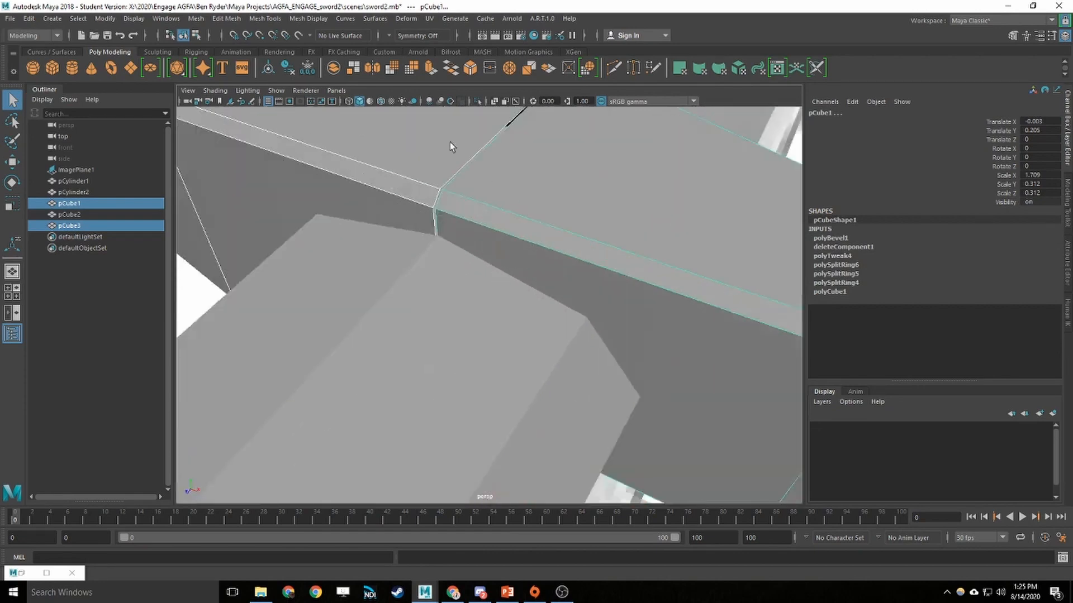
pyautogui.keyDown('alt'); pyautogui.moveTo(524, 198); pyautogui.dragTo(538, 210); pyautogui.keyUp('alt')
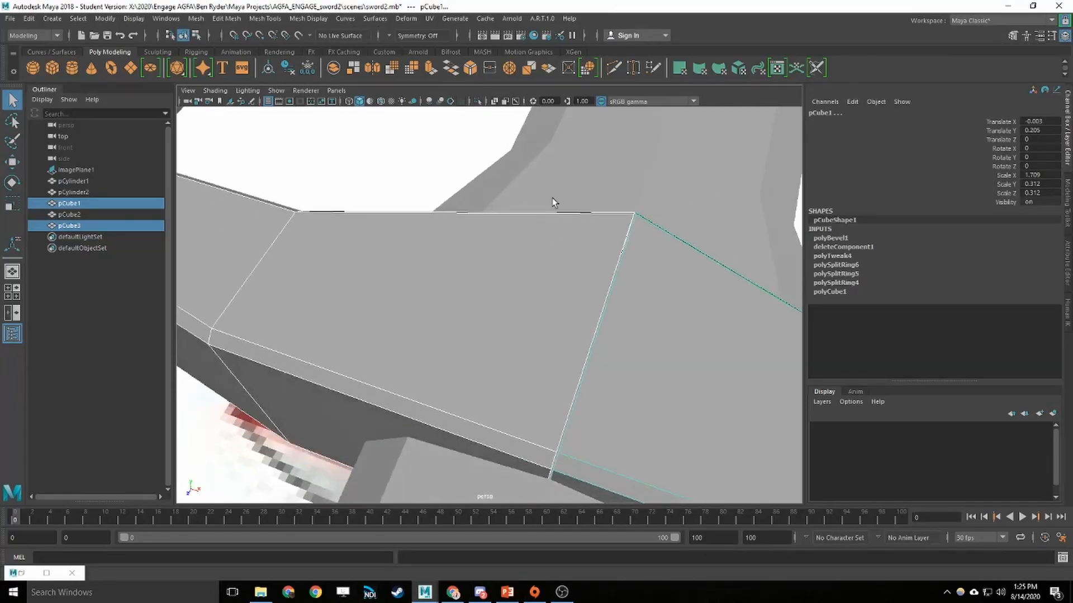
pyautogui.click(196, 18)
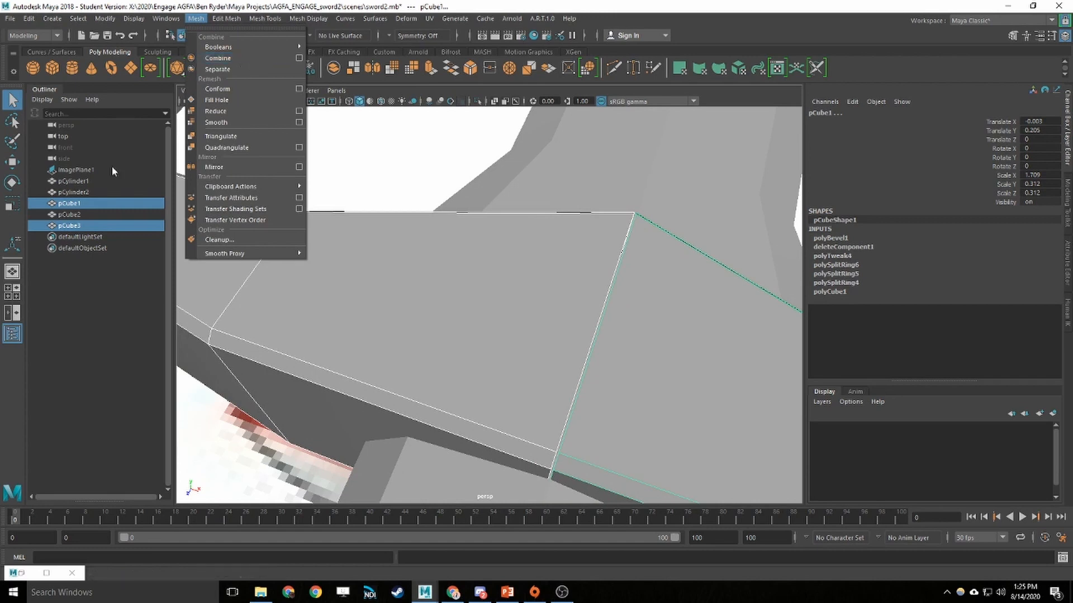
pyautogui.click(246, 58)
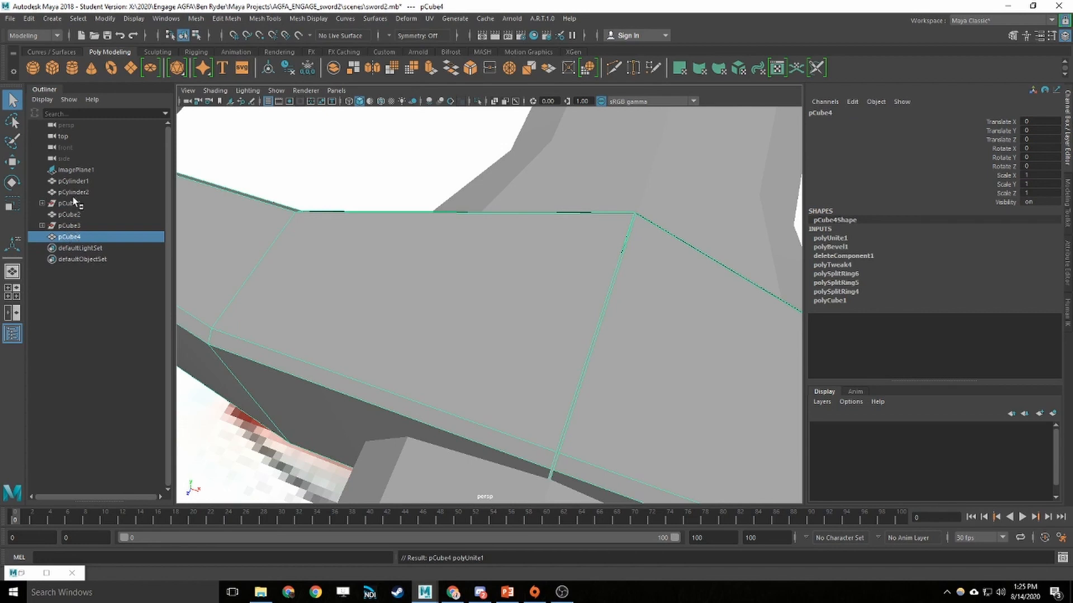
pyautogui.click(226, 18)
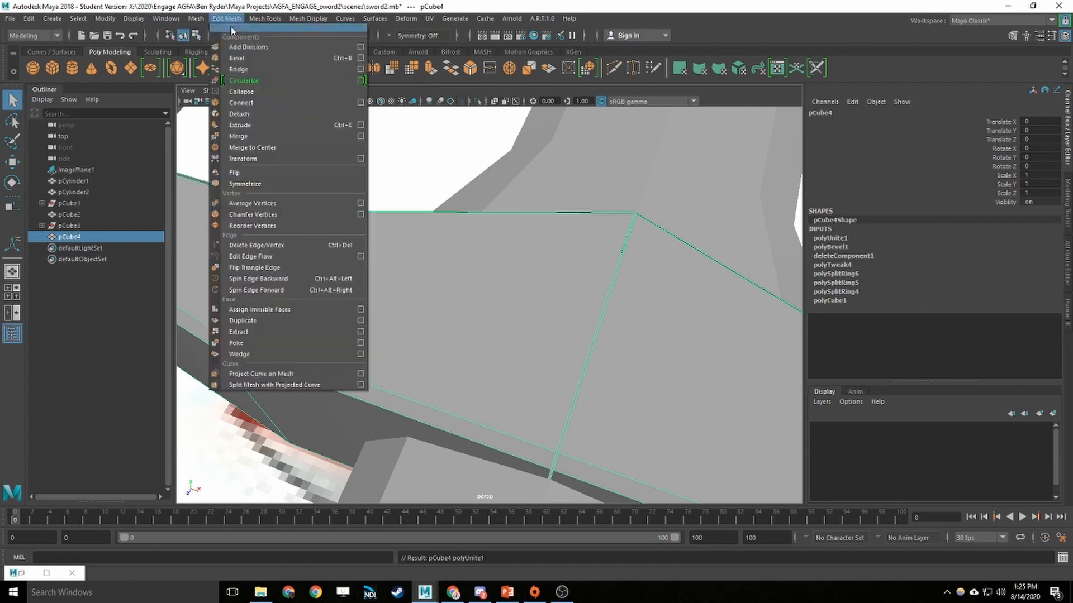
pyautogui.click(200, 20)
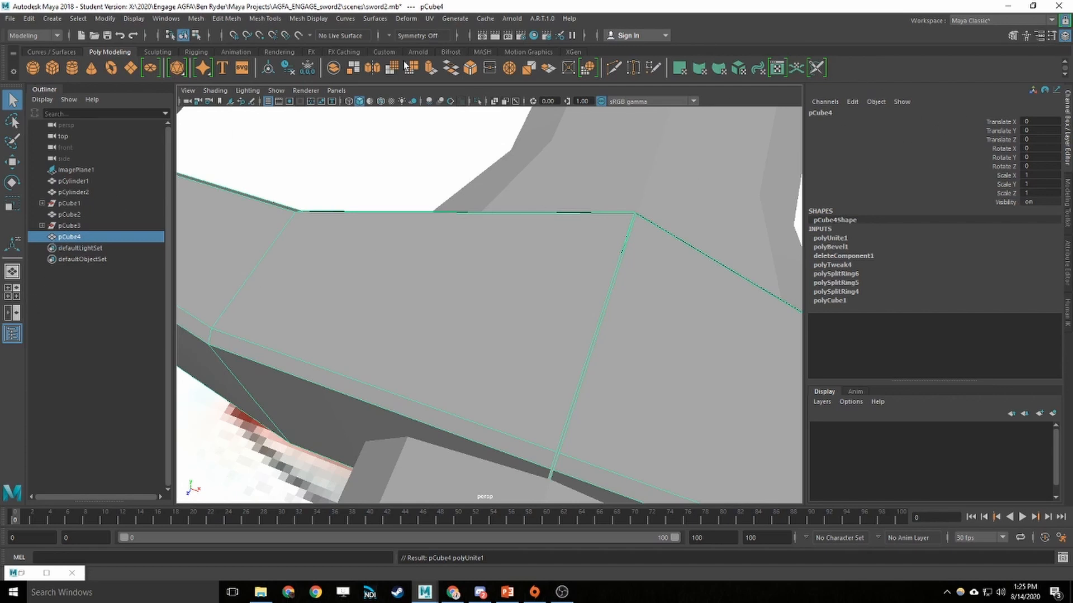
pyautogui.keyDown('alt'); pyautogui.moveTo(565, 295); pyautogui.dragTo(645, 309); pyautogui.keyUp('alt')
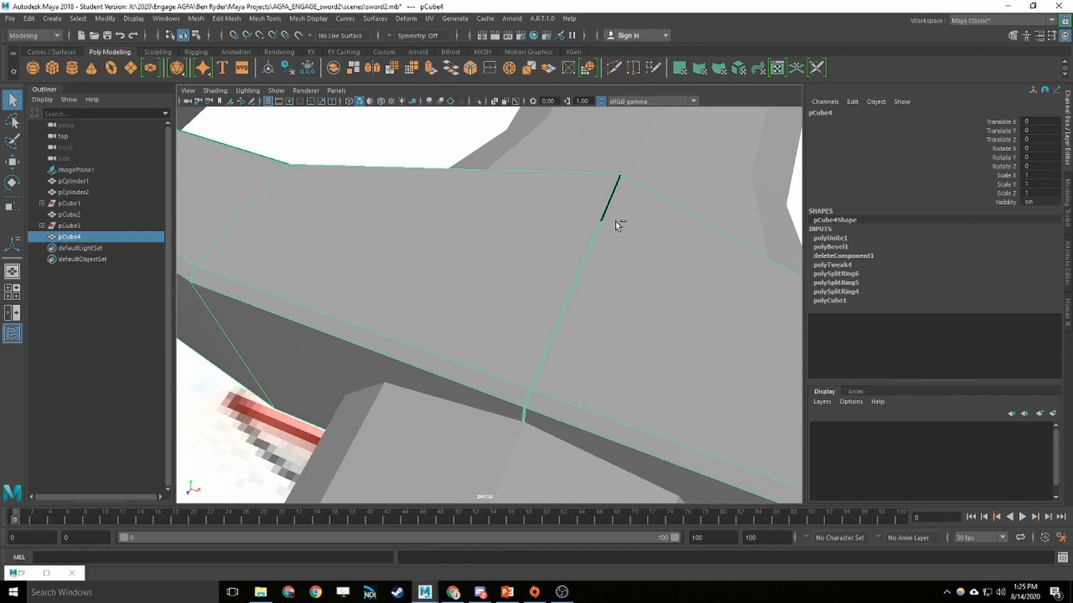
# Isolate the combined crossguard in the perspective view and examine the gap along its centre seam
pyautogui.hotkey('ctrl', '1')
pyautogui.press('f')
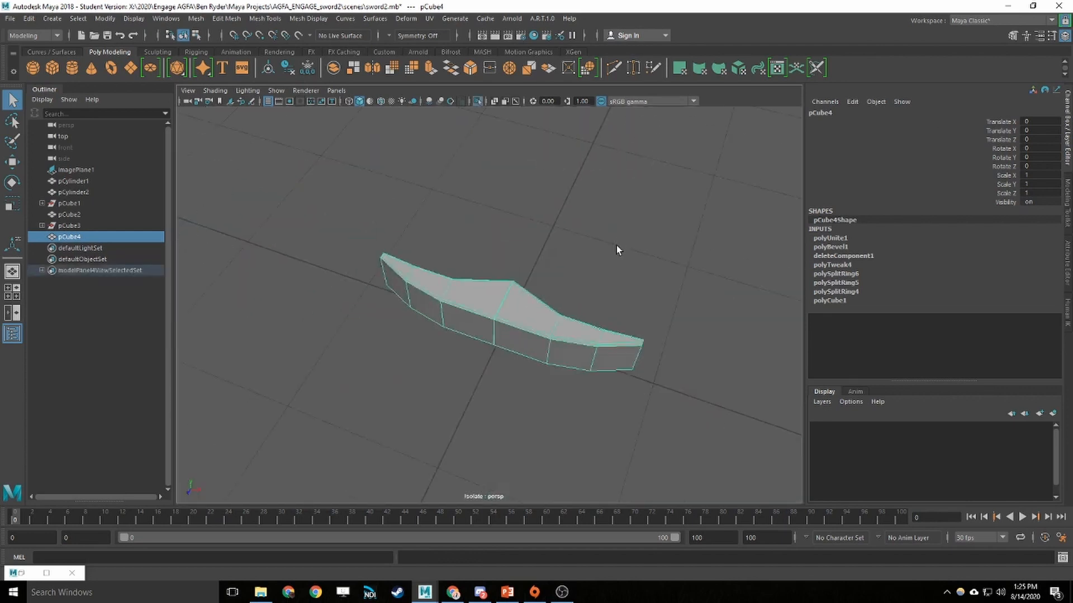
pyautogui.keyDown('alt'); pyautogui.moveTo(663, 269); pyautogui.dragTo(617, 273); pyautogui.keyUp('alt')
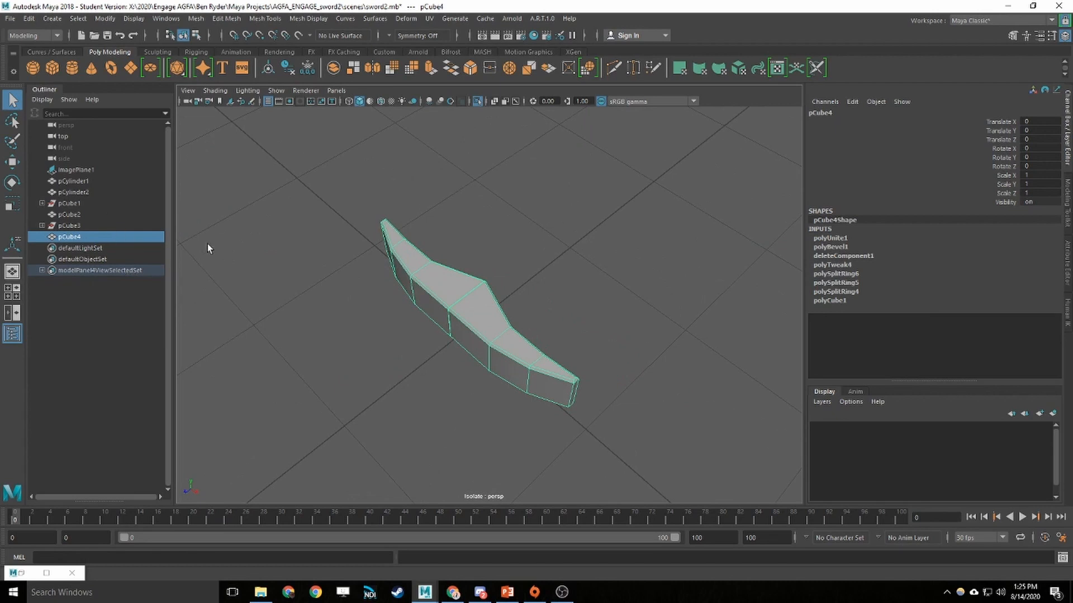
pyautogui.hotkey('ctrl', '1')
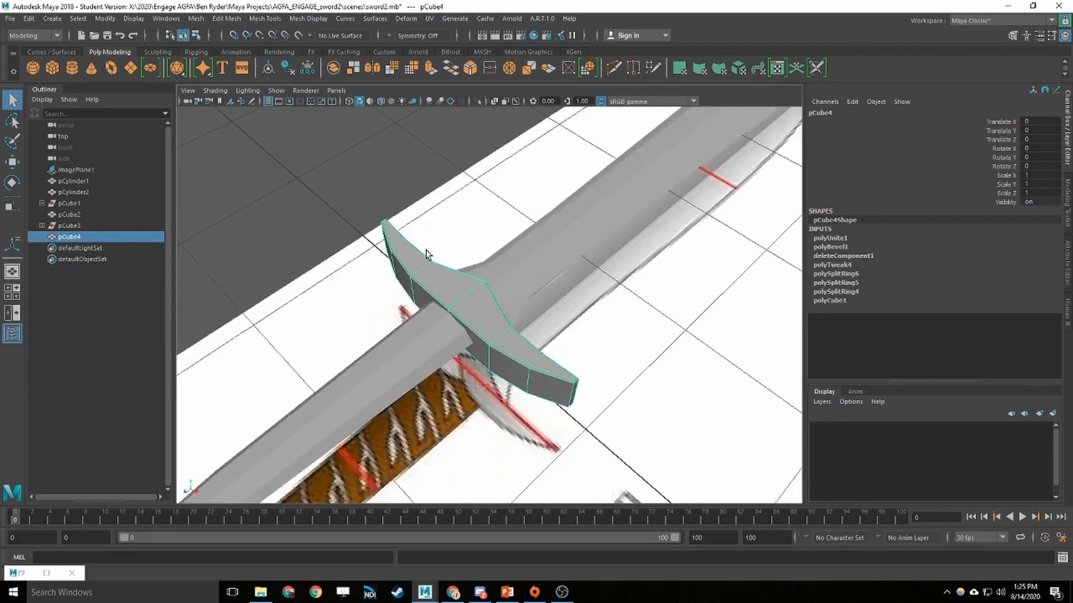
pyautogui.hotkey('ctrl', '1')
pyautogui.scroll(10, 528, 333)
pyautogui.keyDown('alt'); pyautogui.moveTo(528, 330); pyautogui.dragTo(477, 319); pyautogui.keyUp('alt')
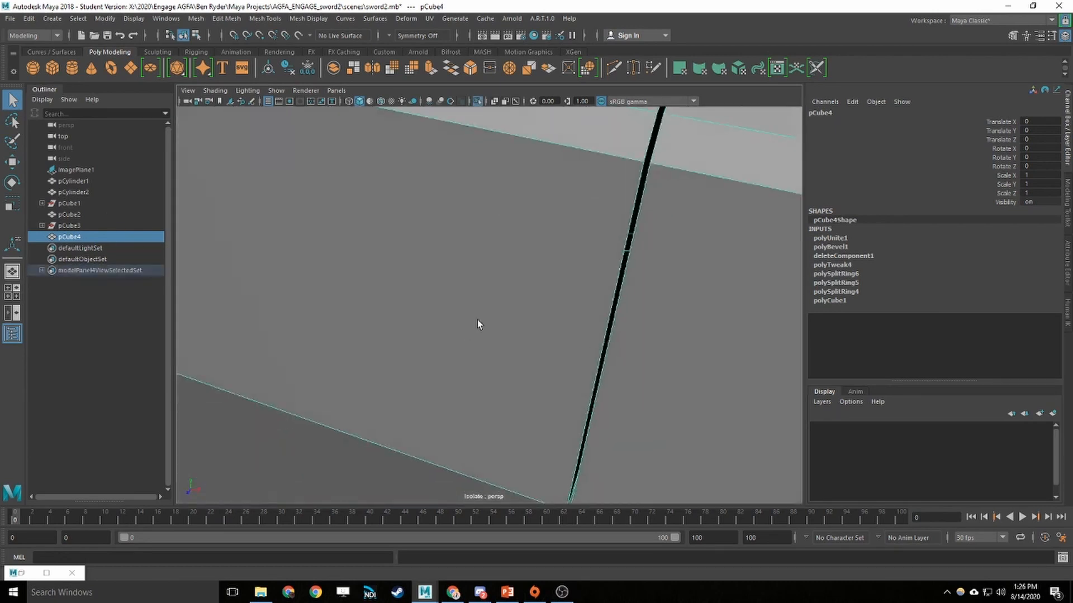
pyautogui.keyDown('alt'); pyautogui.moveTo(511, 273); pyautogui.dragTo(500, 286); pyautogui.keyUp('alt')
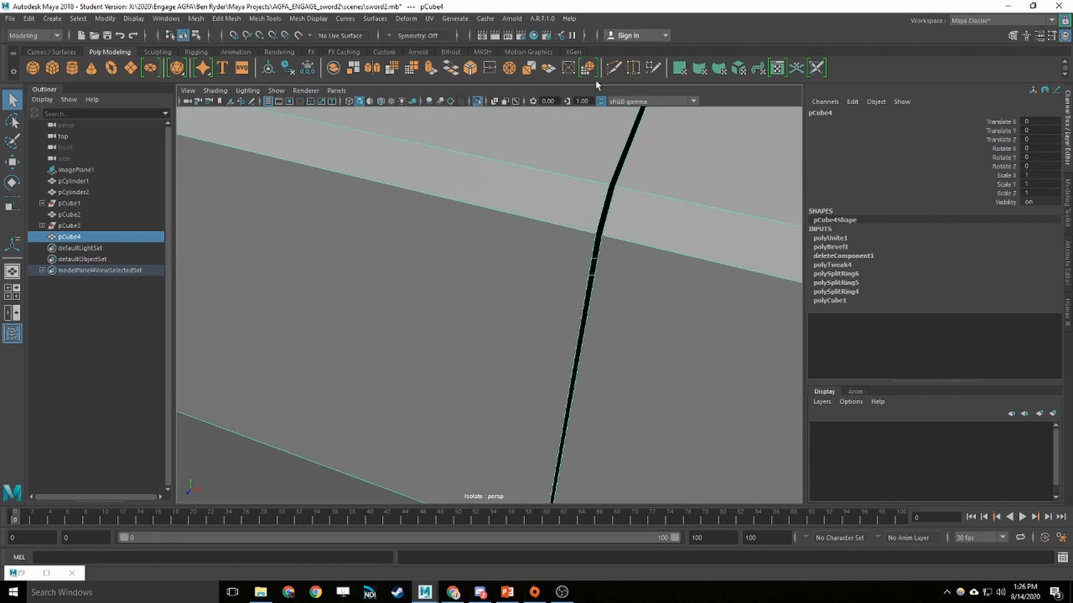
# Weld the paired seam vertices at the bevelled edges along one side of the crossguard's centre with Target Weld
pyautogui.click(634, 68)
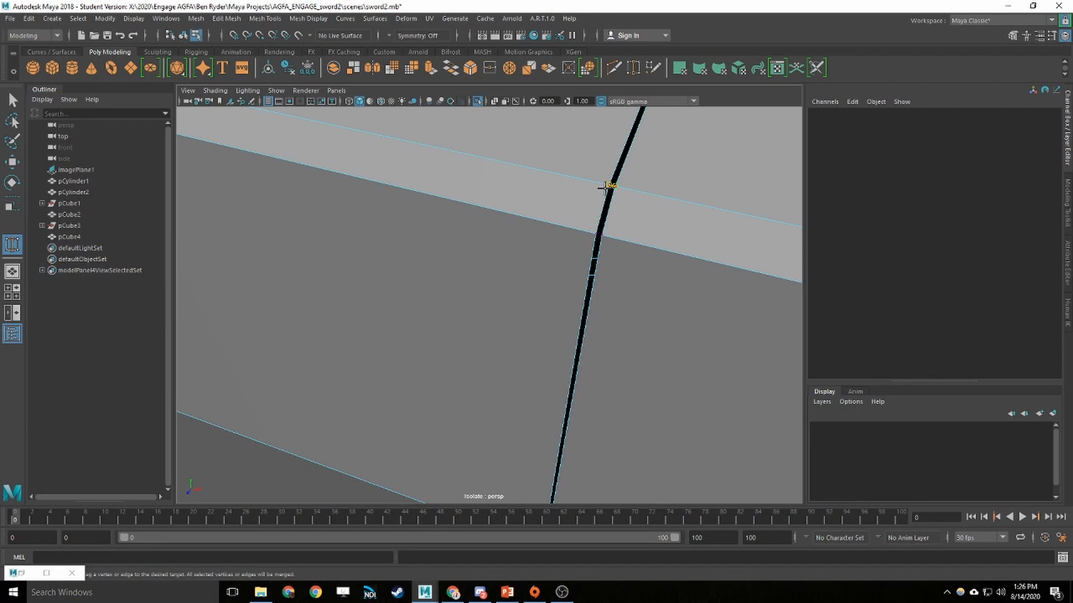
pyautogui.moveTo(601, 235); pyautogui.dragTo(595, 235)
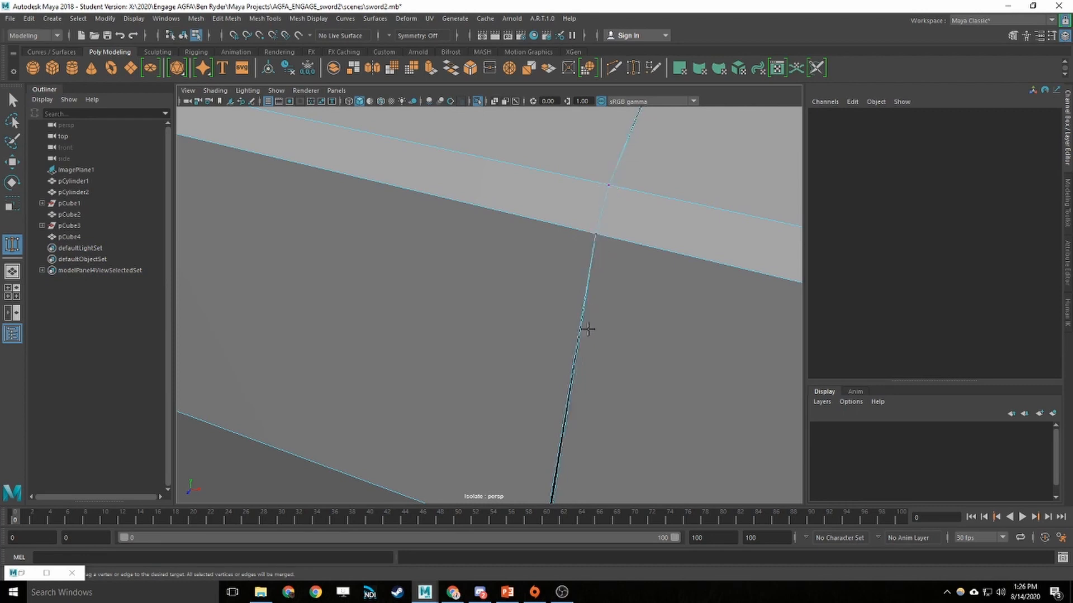
pyautogui.keyDown('alt'); pyautogui.moveTo(587, 373); pyautogui.dragTo(562, 261, button='middle'); pyautogui.keyUp('alt')
pyautogui.keyDown('alt'); pyautogui.moveTo(528, 233); pyautogui.dragTo(589, 266); pyautogui.keyUp('alt')
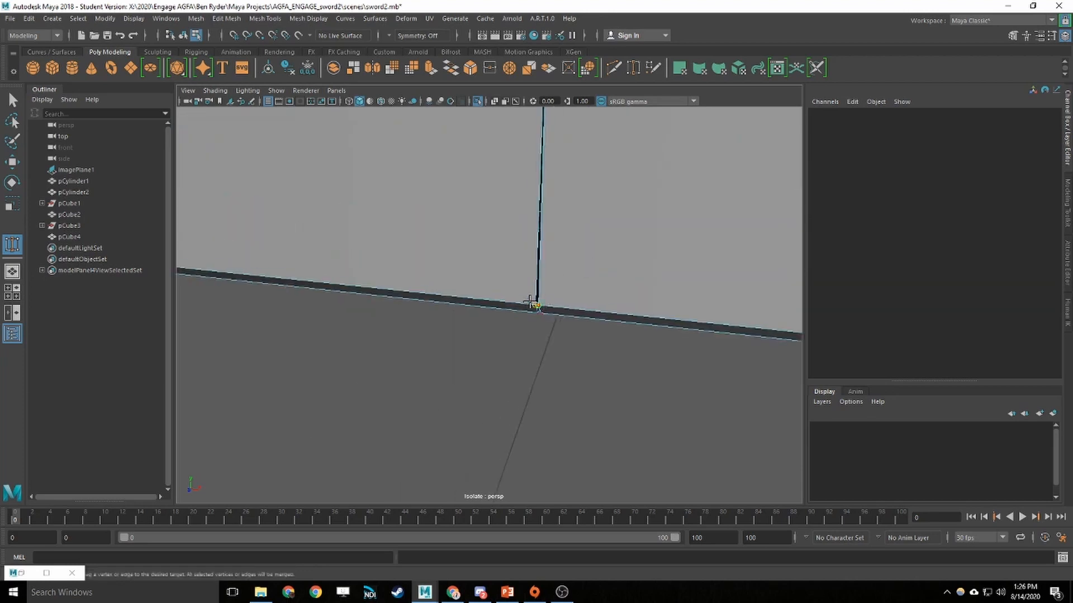
pyautogui.keyDown('alt'); pyautogui.moveTo(538, 302); pyautogui.dragTo(546, 327); pyautogui.keyUp('alt')
# Weld the remaining pairs of vertices around the crossguard's centre seam, including the opposite bevelled edges
pyautogui.keyDown('alt'); pyautogui.moveTo(547, 190); pyautogui.dragTo(476, 258); pyautogui.keyUp('alt')
pyautogui.keyDown('alt'); pyautogui.moveTo(475, 258); pyautogui.dragTo(599, 308, button='middle'); pyautogui.keyUp('alt')
pyautogui.scroll(7, 599, 308)
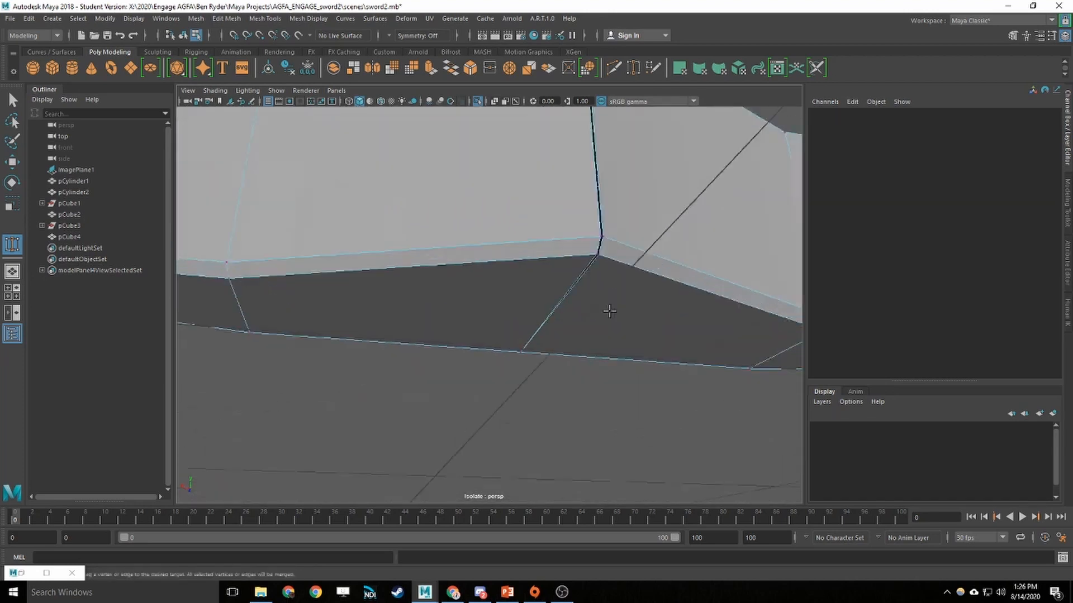
pyautogui.keyDown('alt'); pyautogui.moveTo(686, 235); pyautogui.dragTo(617, 264, button='middle'); pyautogui.keyUp('alt')
pyautogui.moveTo(516, 260); pyautogui.dragTo(555, 308)
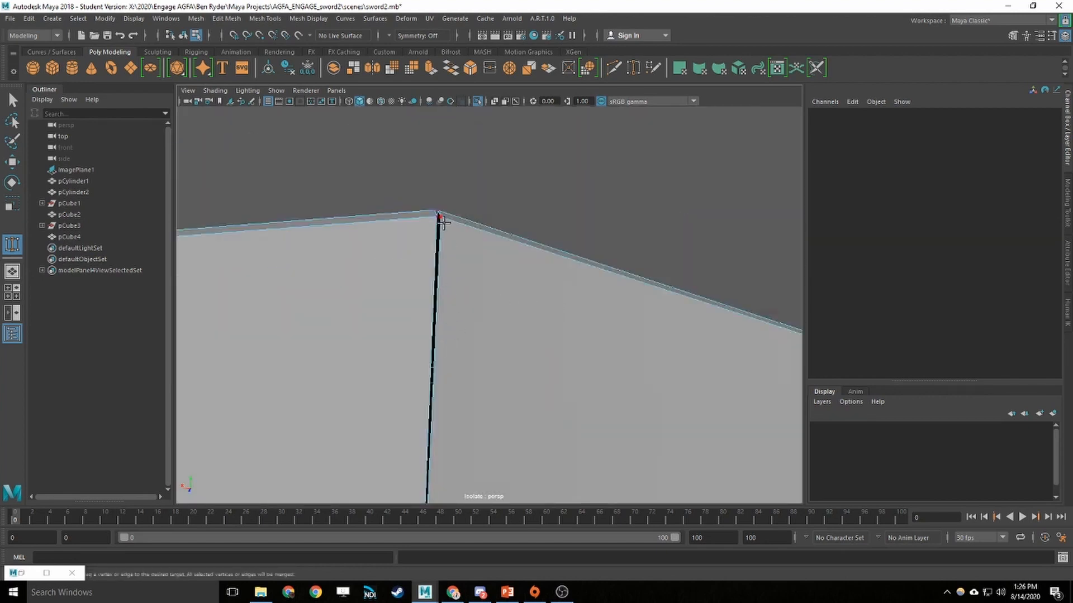
pyautogui.keyDown('alt'); pyautogui.moveTo(443, 244); pyautogui.dragTo(499, 308); pyautogui.keyUp('alt')
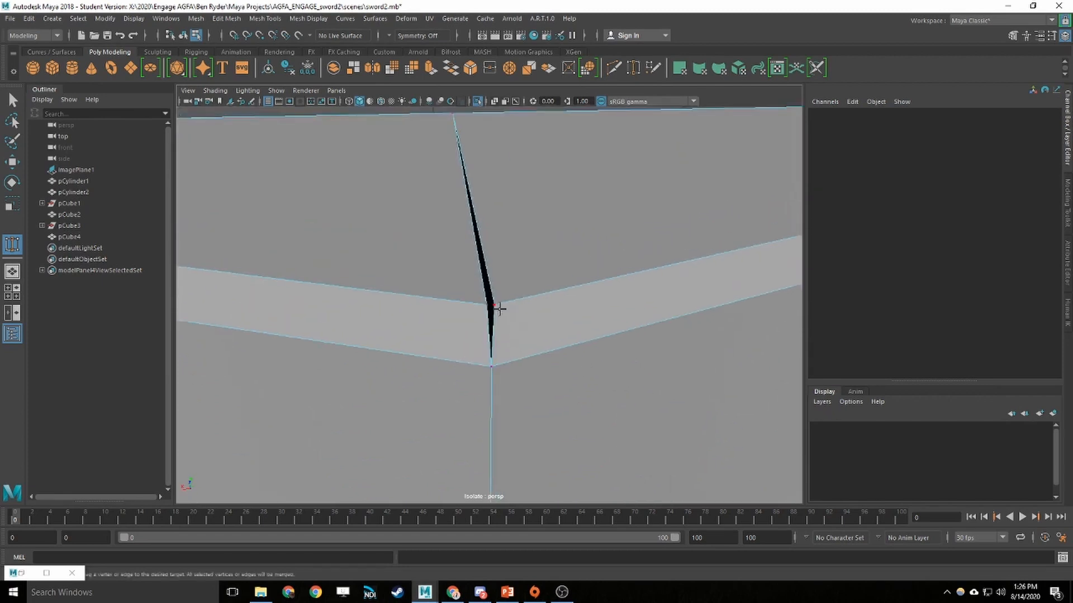
pyautogui.keyDown('alt'); pyautogui.moveTo(388, 201); pyautogui.dragTo(460, 228); pyautogui.keyUp('alt')
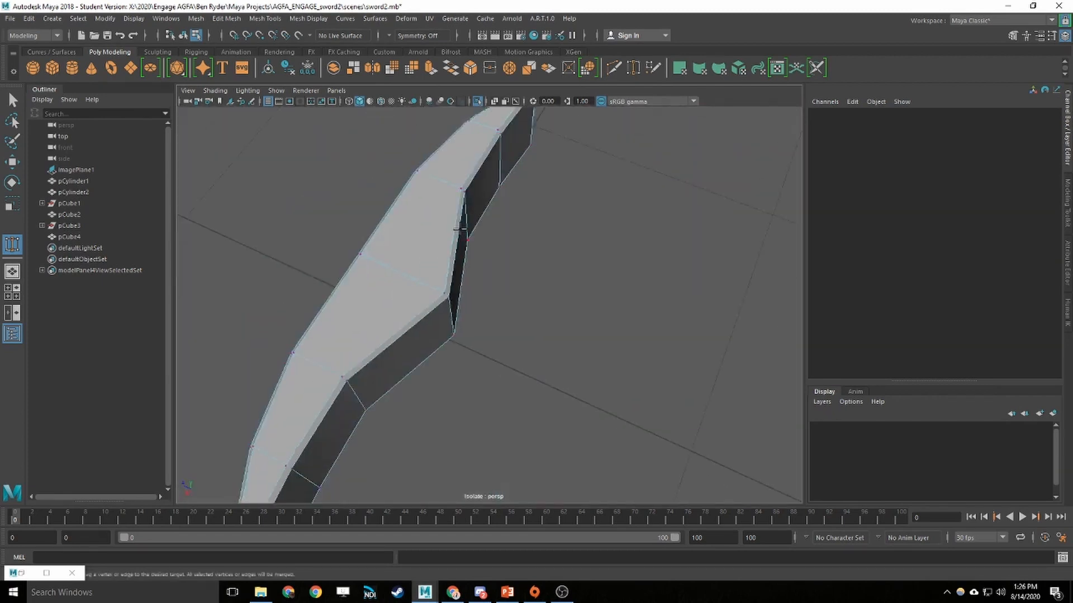
# Return the crossguard to object mode and end its isolation so the whole sword is displayed
pyautogui.press('w')
pyautogui.moveTo(424, 262); pyautogui.dragTo(478, 246, button='right')
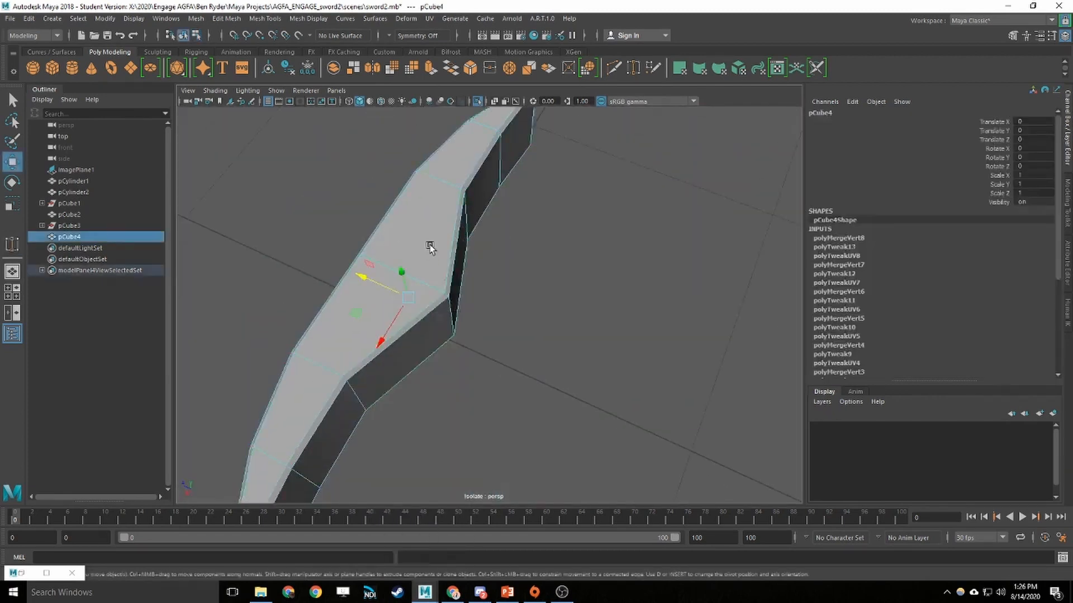
pyautogui.hotkey('ctrl', '1')
pyautogui.keyDown('alt'); pyautogui.moveTo(424, 242); pyautogui.dragTo(505, 286); pyautogui.keyUp('alt')
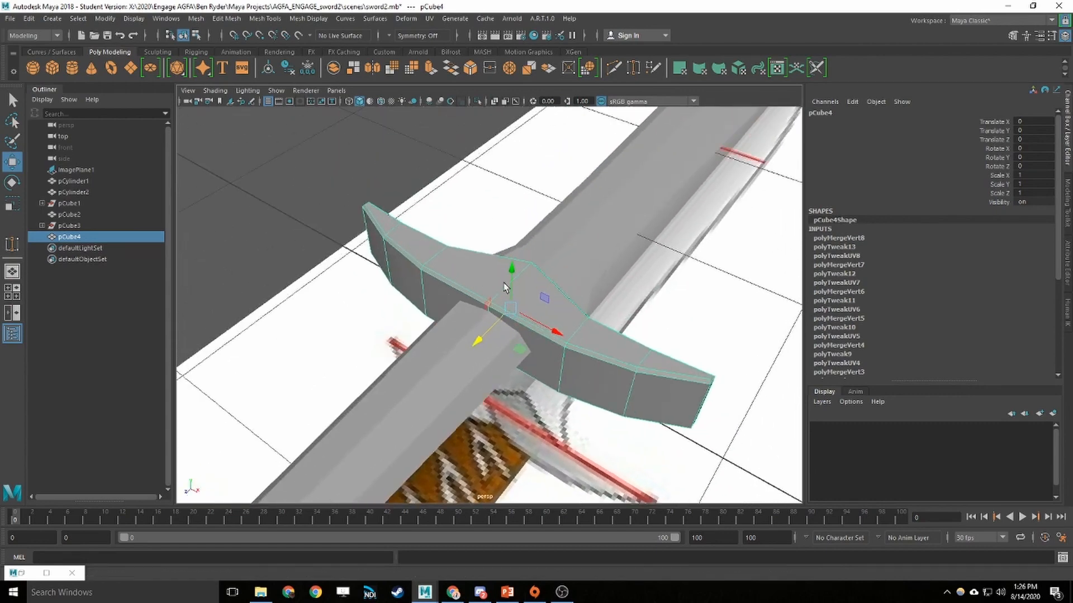
# Select the two centre faces on top of the crossguard and extrude them
pyautogui.press('q')
pyautogui.rightClick(504, 286)
pyautogui.click(504, 314)
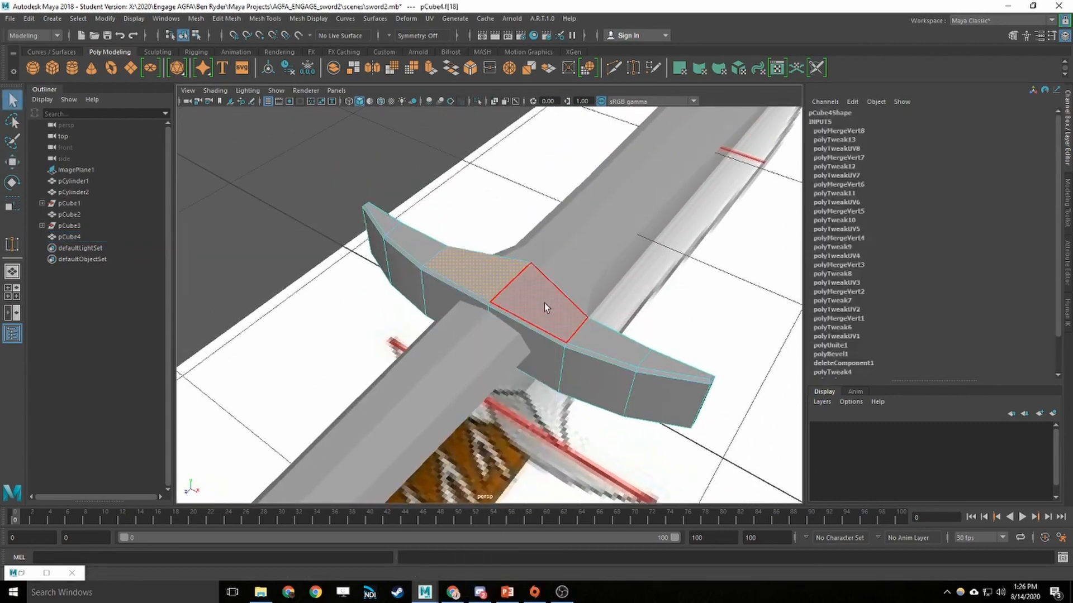
pyautogui.click(544, 303)
pyautogui.click(196, 19)
pyautogui.moveTo(227, 18)
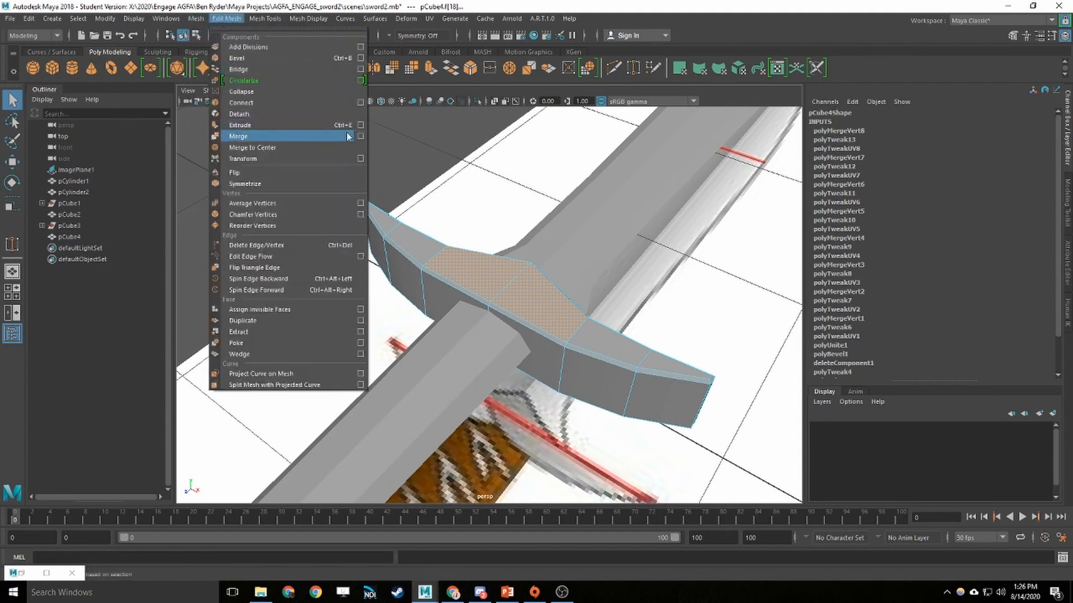
pyautogui.click(327, 124)
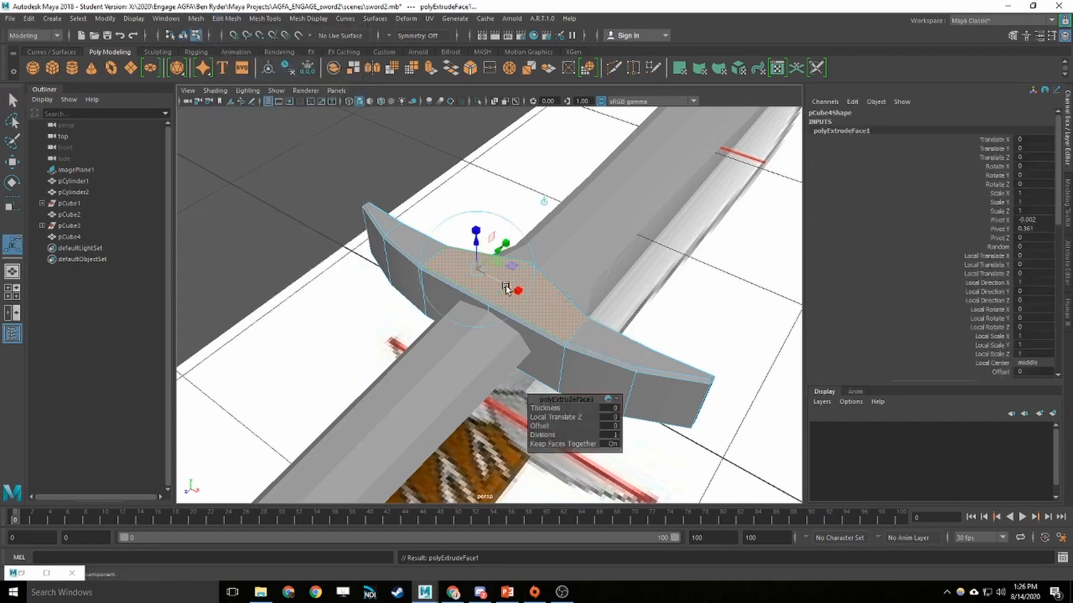
# Raise the extruded faces by about 0.075 in local Z and scale them locally to about 0.613 in X and 0.509 in Y
pyautogui.keyDown('alt'); pyautogui.moveTo(516, 250); pyautogui.dragTo(523, 284); pyautogui.keyUp('alt')
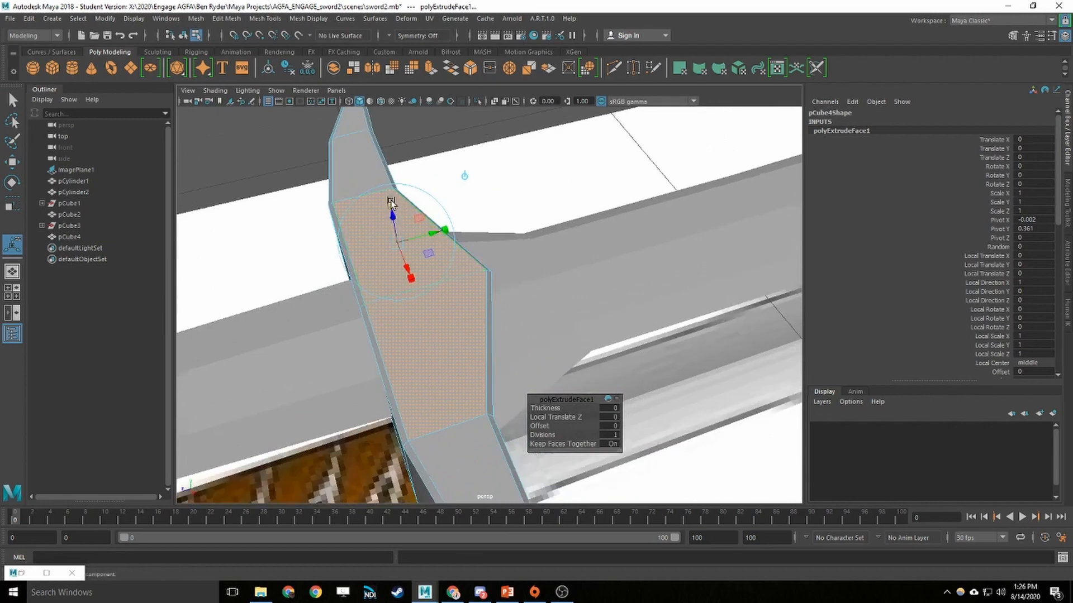
pyautogui.keyDown('alt'); pyautogui.moveTo(408, 262); pyautogui.dragTo(536, 251); pyautogui.keyUp('alt')
pyautogui.keyDown('alt'); pyautogui.moveTo(678, 292); pyautogui.dragTo(568, 279); pyautogui.keyUp('alt')
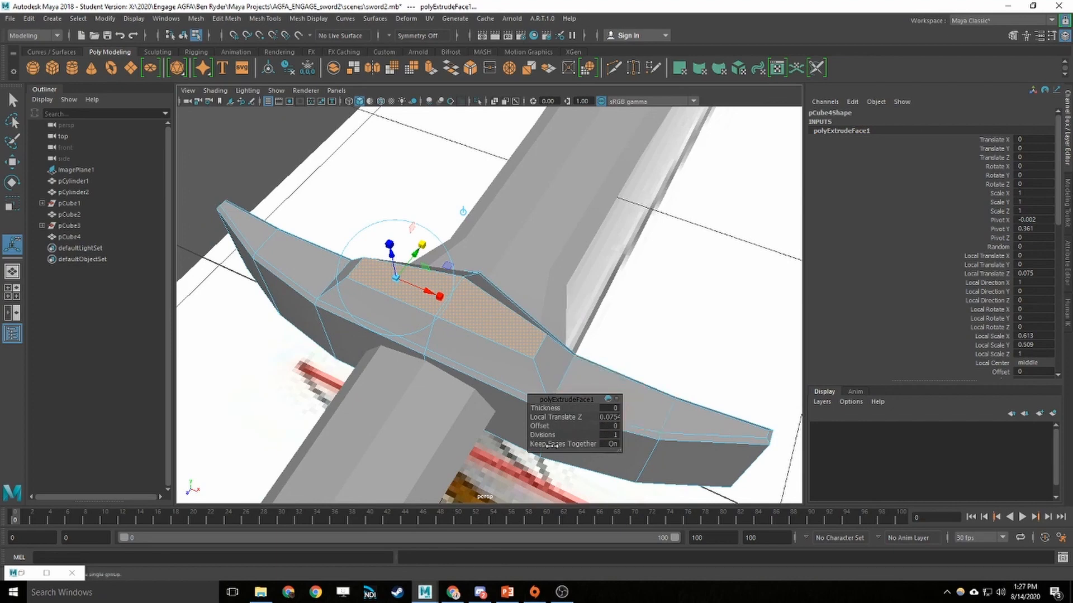
# Turn off Keep Faces Together for the extrusion and adjust the separated faces to local X scale 0.443 and Y scale 0.333
pyautogui.click(550, 444)
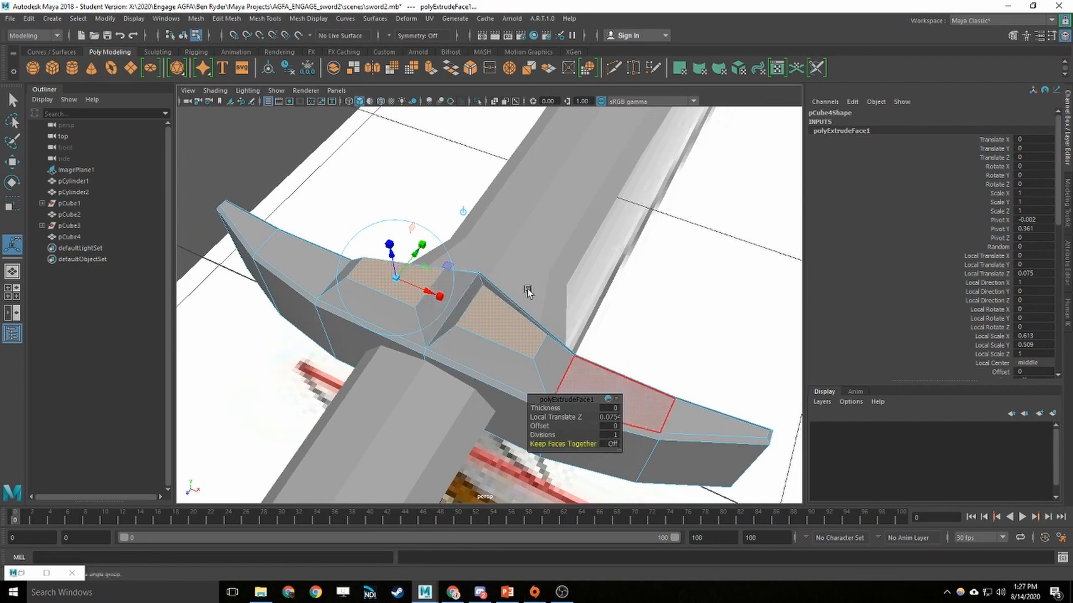
pyautogui.keyDown('alt'); pyautogui.moveTo(528, 292); pyautogui.dragTo(611, 287); pyautogui.keyUp('alt')
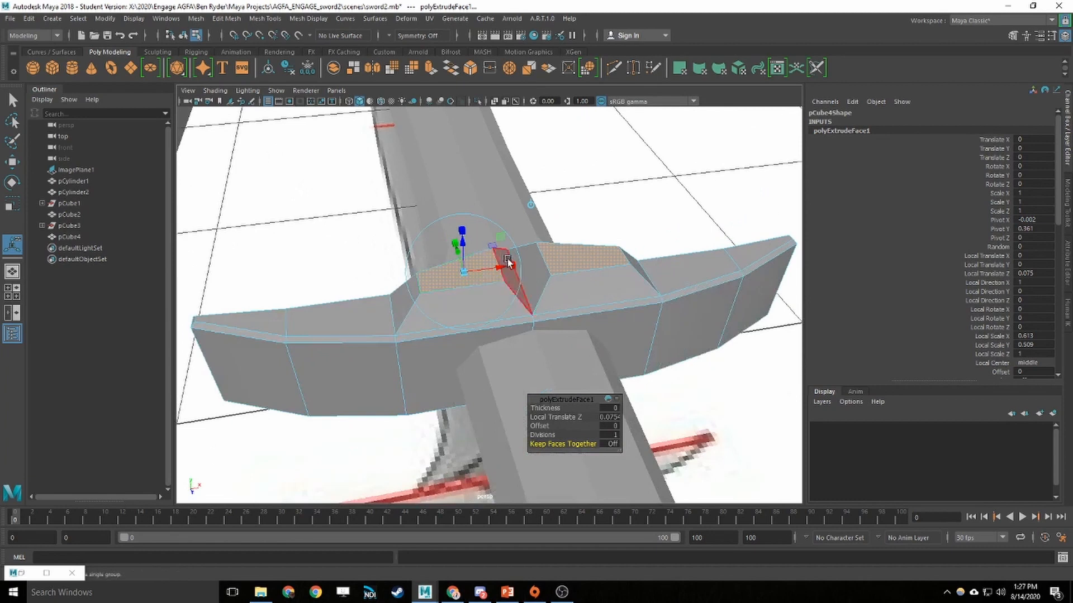
pyautogui.moveTo(511, 266); pyautogui.dragTo(459, 256)
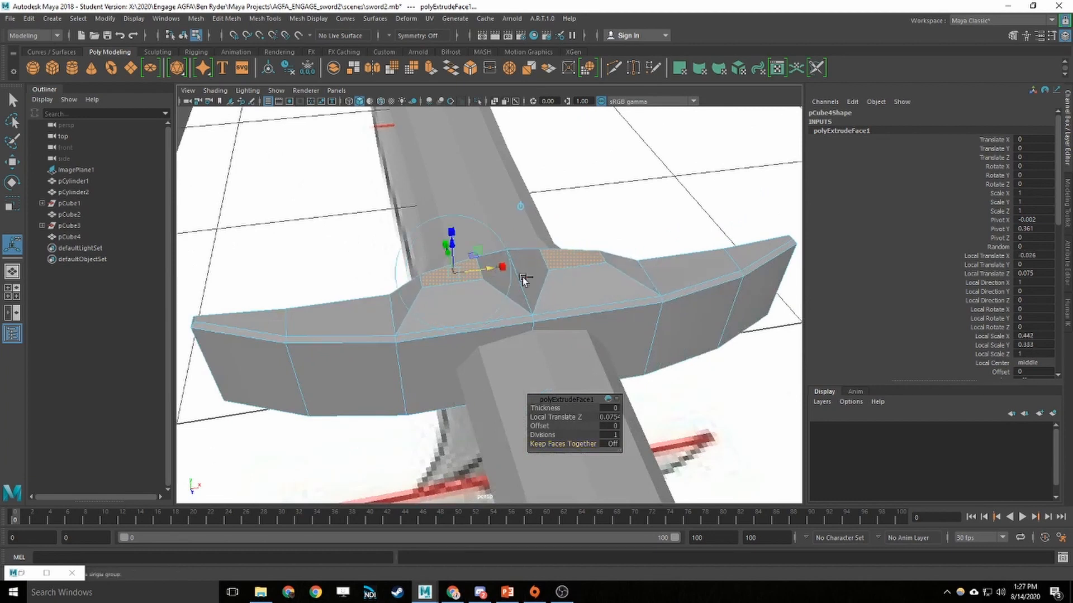
pyautogui.keyDown('alt'); pyautogui.moveTo(709, 301); pyautogui.dragTo(655, 326); pyautogui.keyUp('alt')
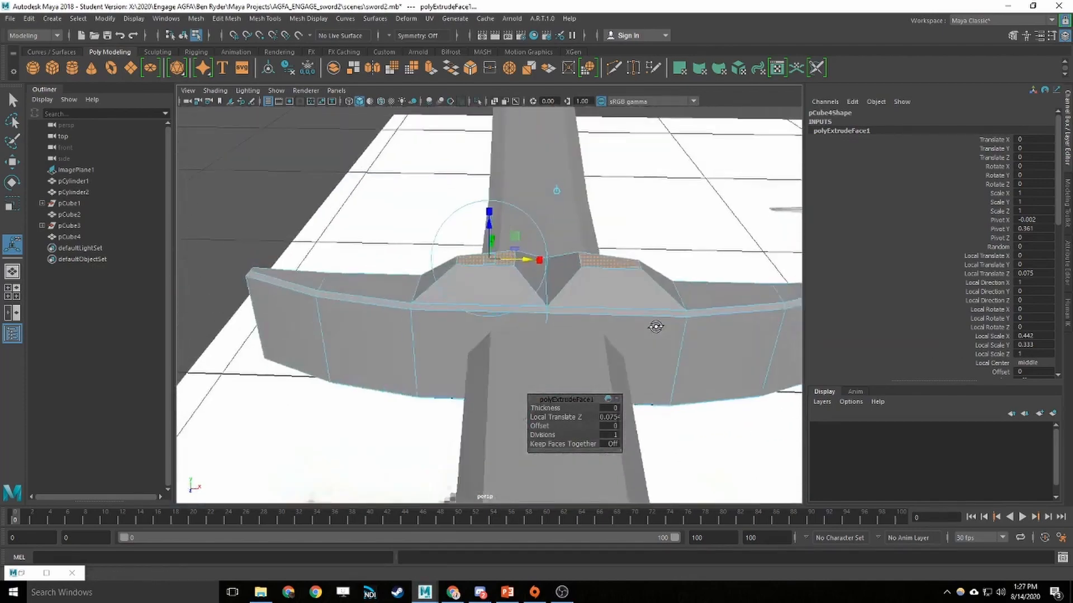
# Undo the adjustments to the extruded crossguard faces and return the mesh to object mode
pyautogui.hotkey('ctrl', 'z')
pyautogui.hotkey('ctrl', 'z')
pyautogui.hotkey('ctrl', 'z')
pyautogui.hotkey('ctrl', 'z')
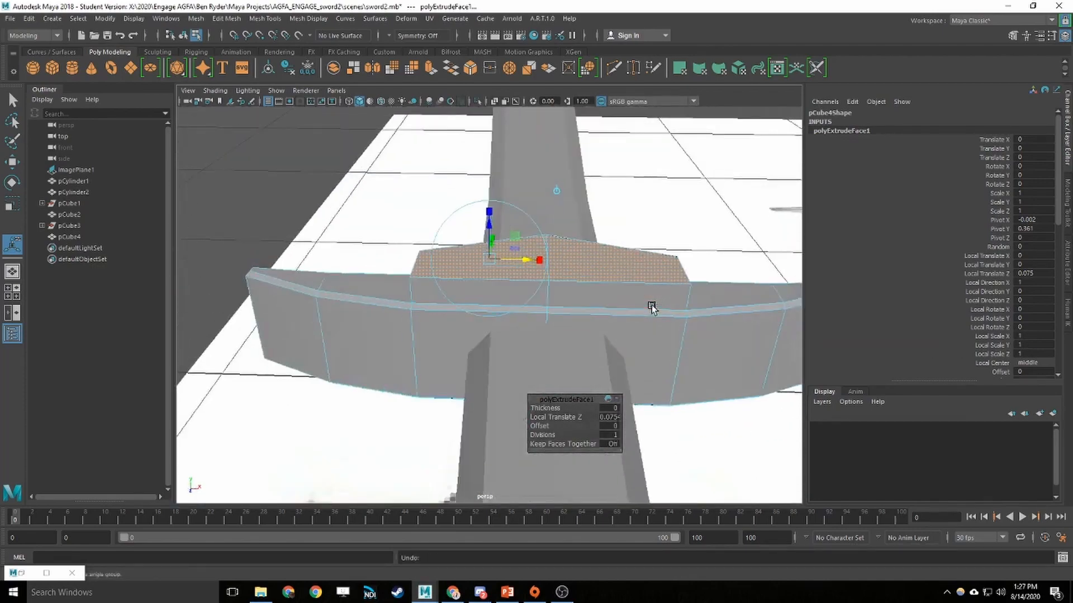
pyautogui.press('q')
pyautogui.rightClick(652, 285)
pyautogui.moveTo(654, 306); pyautogui.dragTo(703, 268, button='right')
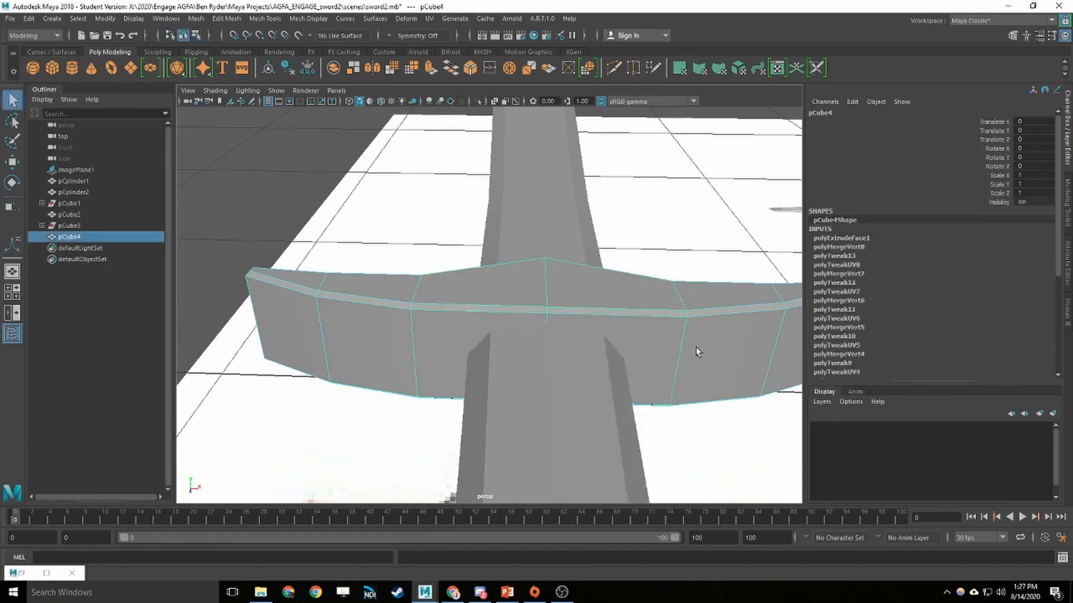
# Select the blade, pCylinder1, and examine how the blade, crossguard, grip and pommel fit together above the reference image
pyautogui.scroll(-5, 670, 342)
pyautogui.keyDown('alt'); pyautogui.moveTo(682, 366); pyautogui.dragTo(511, 331); pyautogui.keyUp('alt')
pyautogui.click(512, 330)
pyautogui.keyDown('alt'); pyautogui.moveTo(589, 346); pyautogui.dragTo(281, 226, button='middle'); pyautogui.keyUp('alt')
pyautogui.scroll(5, 280, 225)
pyautogui.scroll(-7, 281, 227)
pyautogui.scroll(-5, 438, 282)
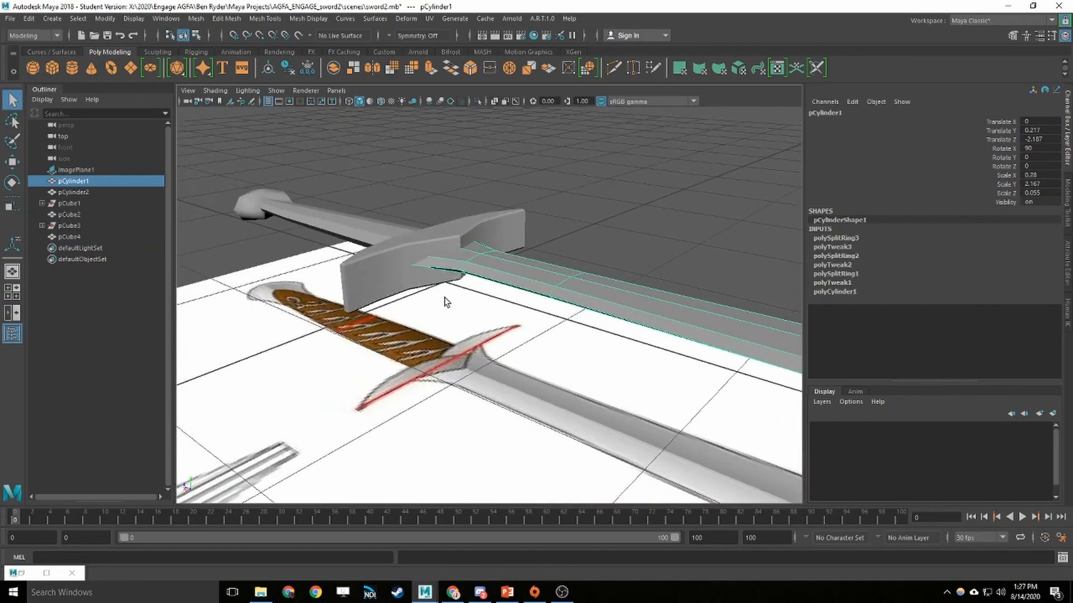
pyautogui.keyDown('alt'); pyautogui.moveTo(436, 246); pyautogui.dragTo(517, 255); pyautogui.keyUp('alt')
pyautogui.keyDown('alt'); pyautogui.moveTo(584, 256); pyautogui.dragTo(520, 289, button='middle'); pyautogui.keyUp('alt')
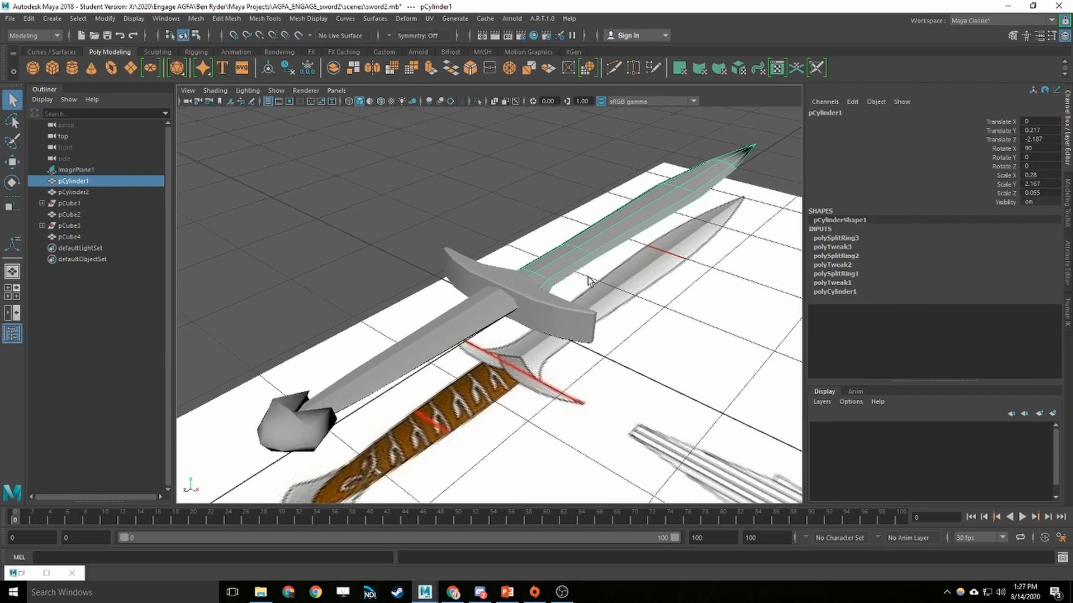